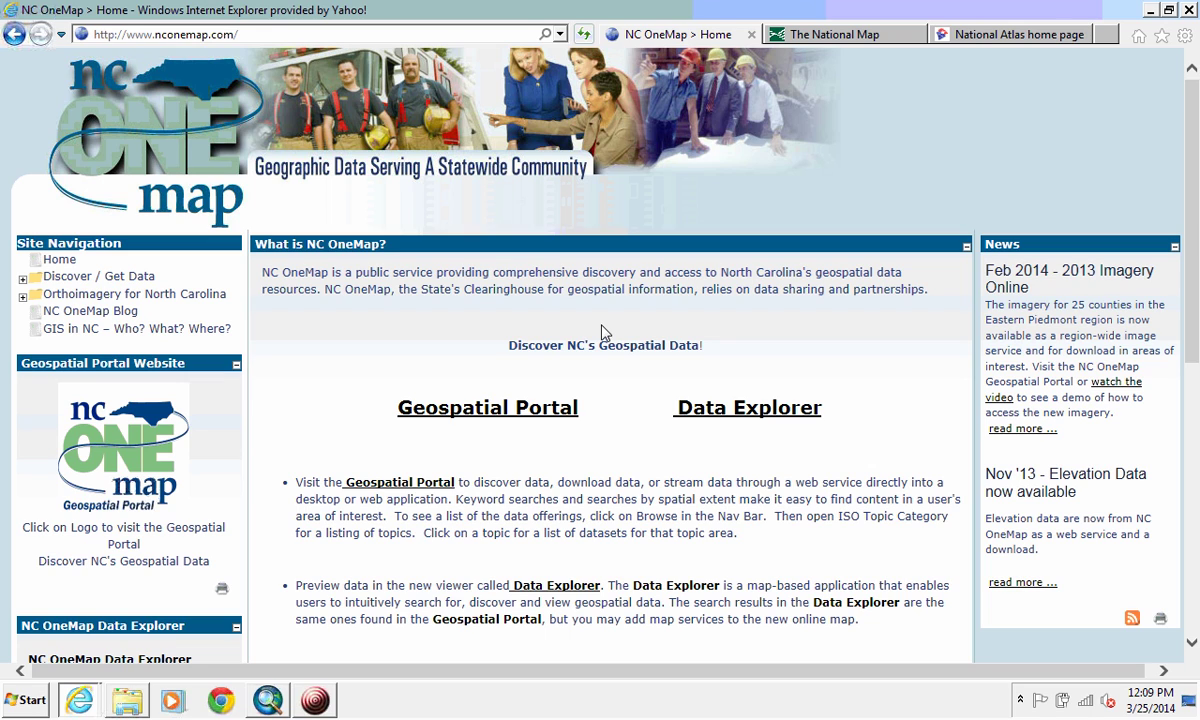
- Open the Geospatial Portal from the NC OneMap home page
left_click(260, 38)
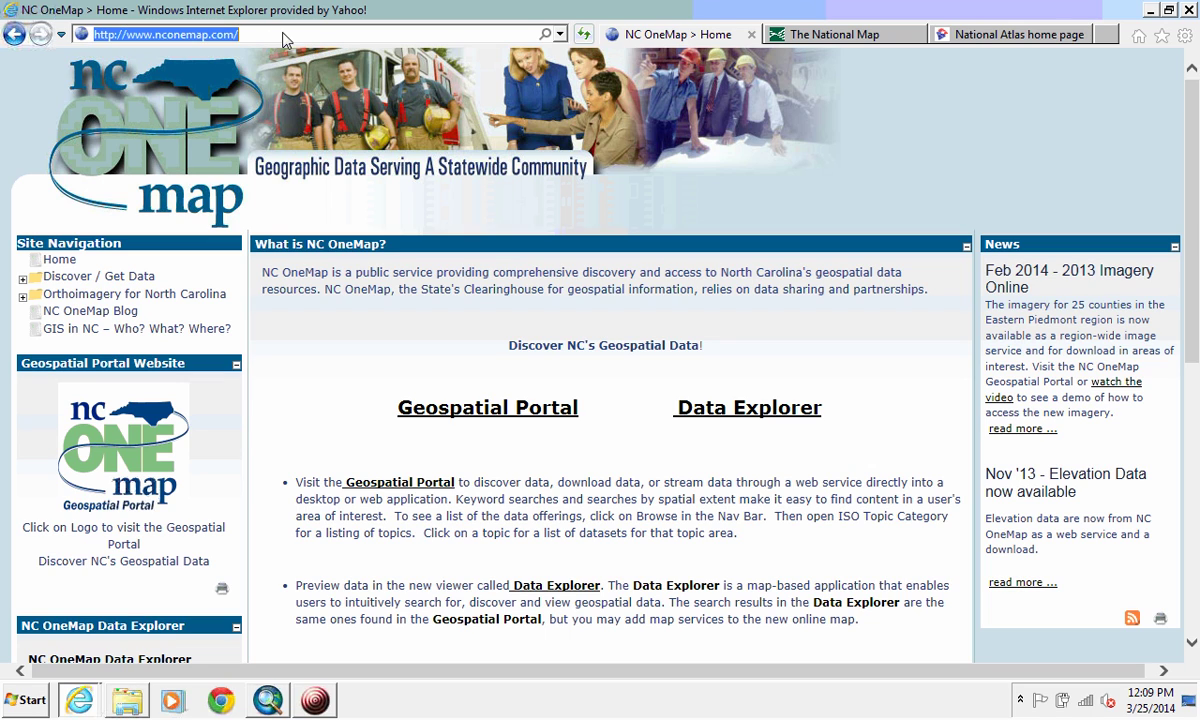
left_click(282, 40)
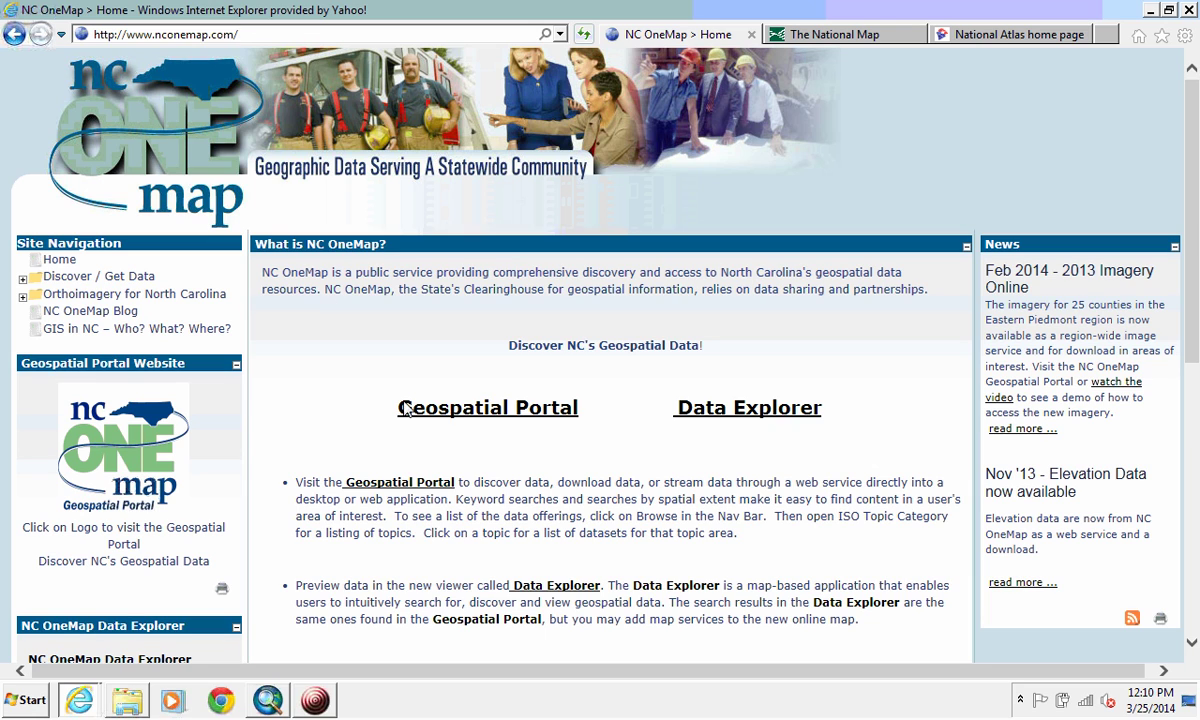
left_click(445, 411)
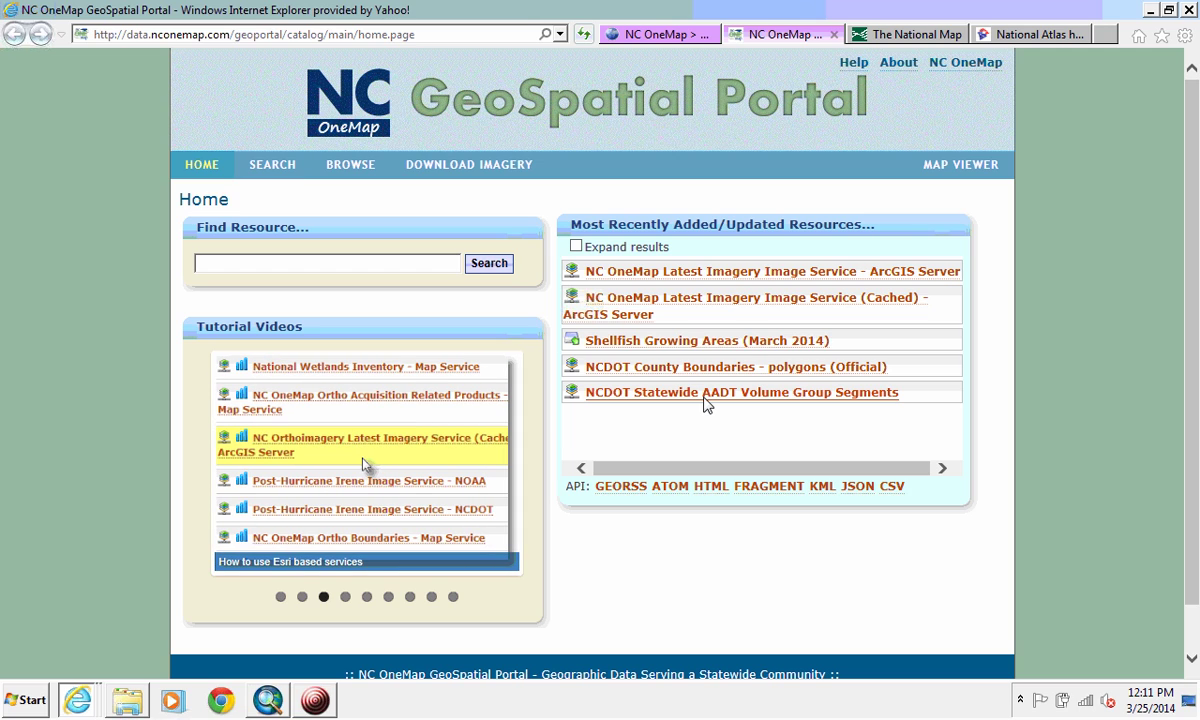
- Search the portal for "fire stations" and decline having AutoComplete remember web form entries
left_click(403, 271)
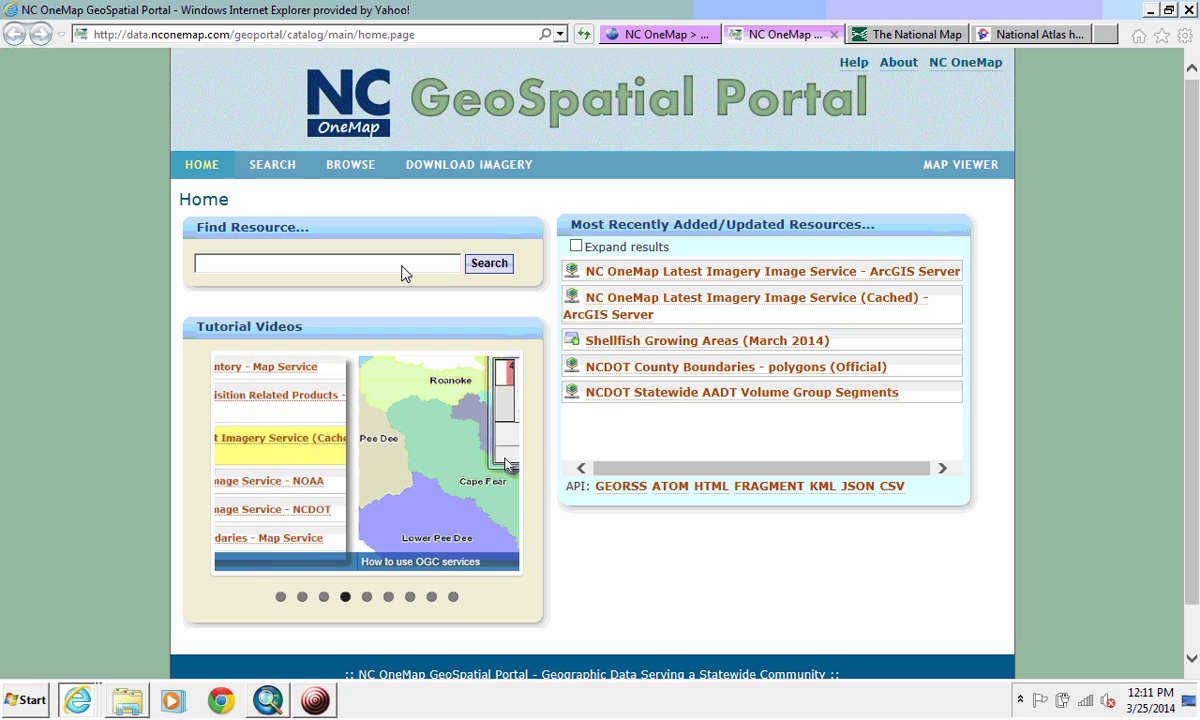
type("fire stations")
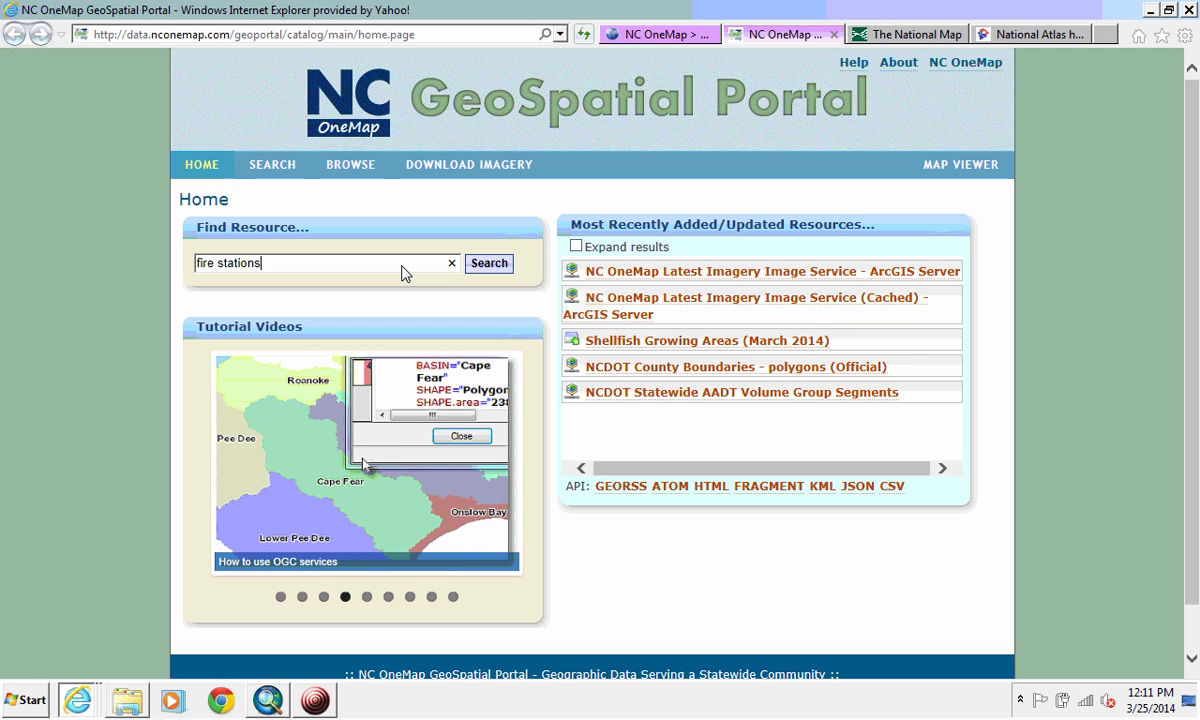
left_click(487, 268)
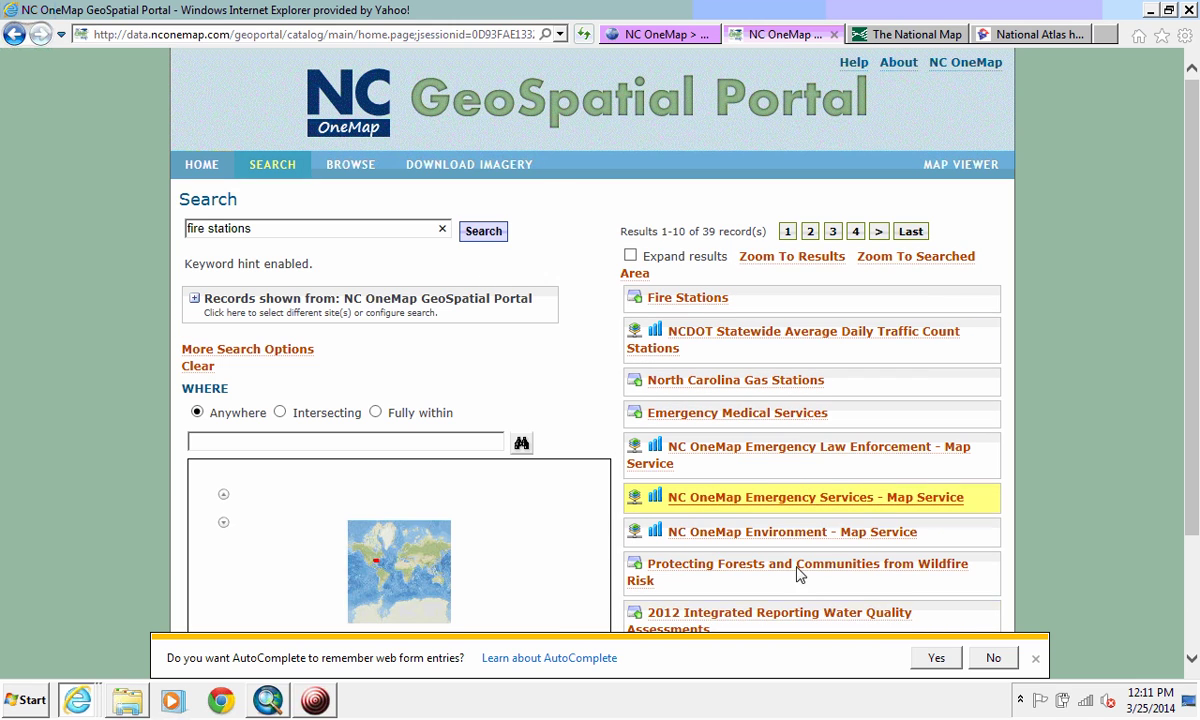
left_click(992, 660)
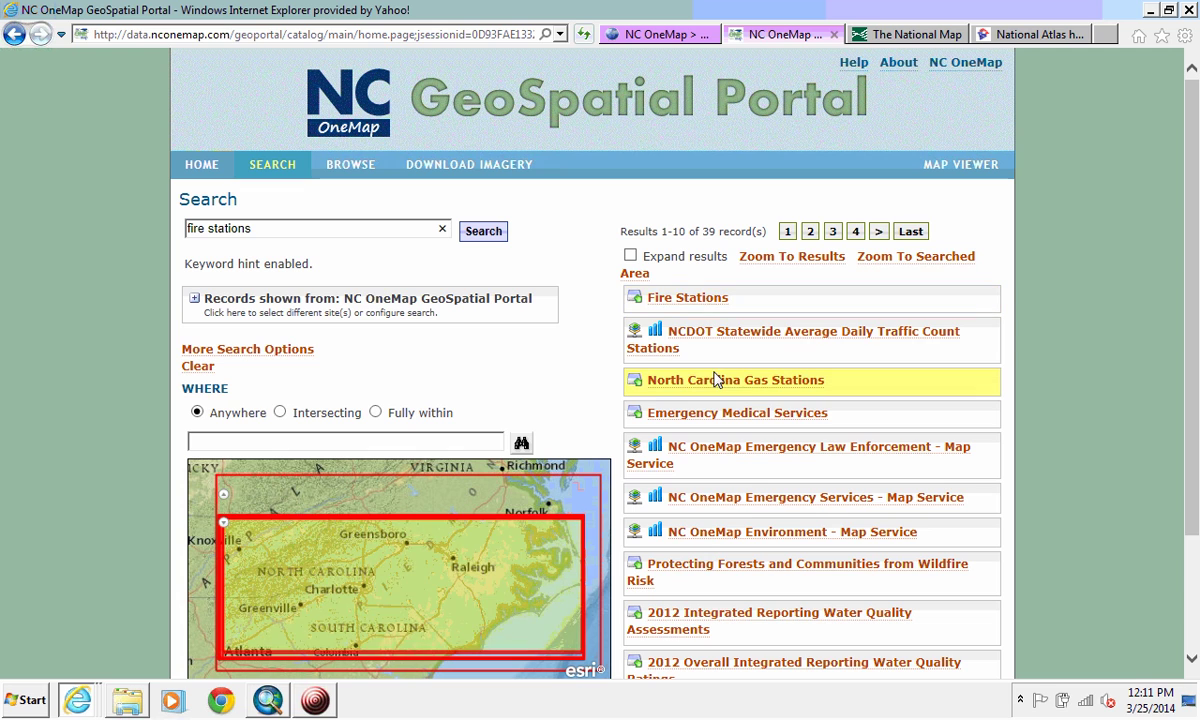
- Expand the Fire Stations record in the search results and start downloading its dataset
scroll(978, 477, "down", 2)
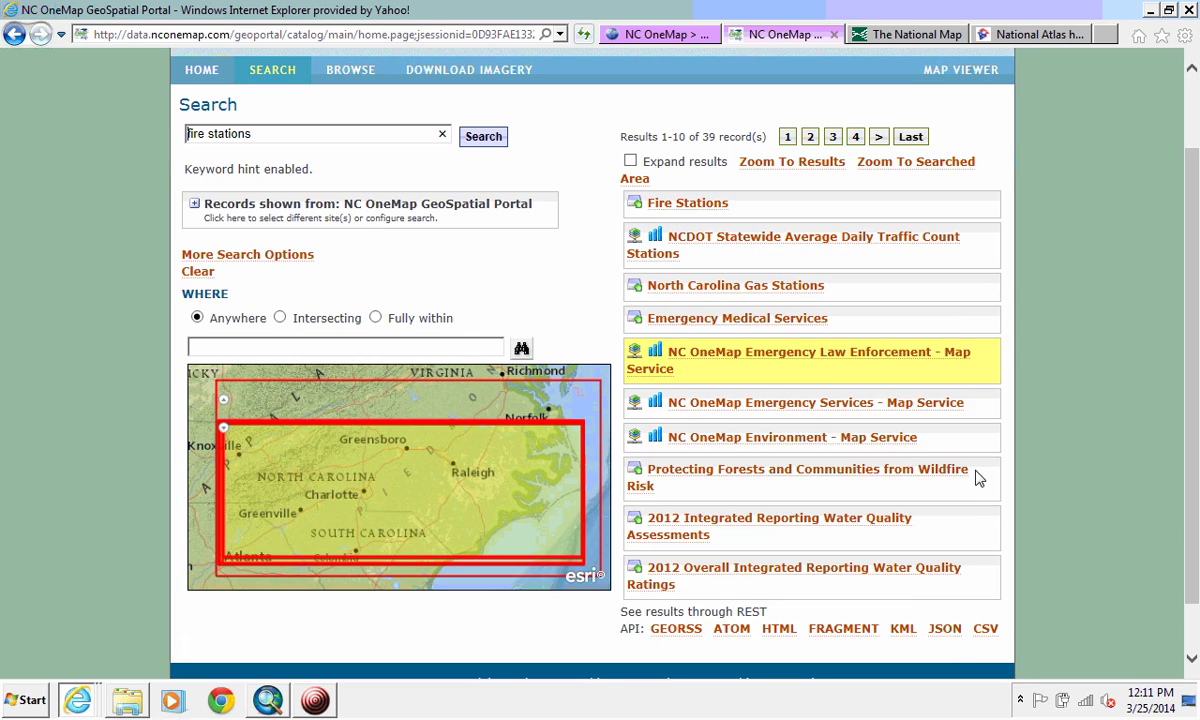
scroll(790, 355, "up", 2)
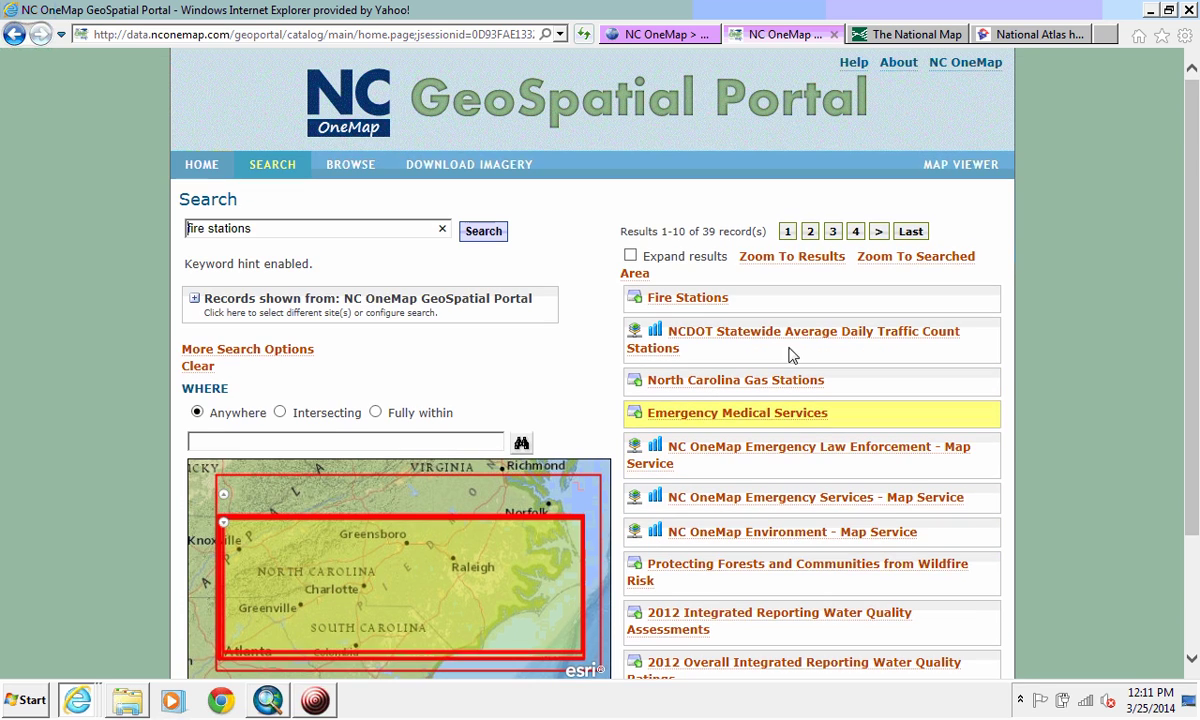
left_click(696, 302)
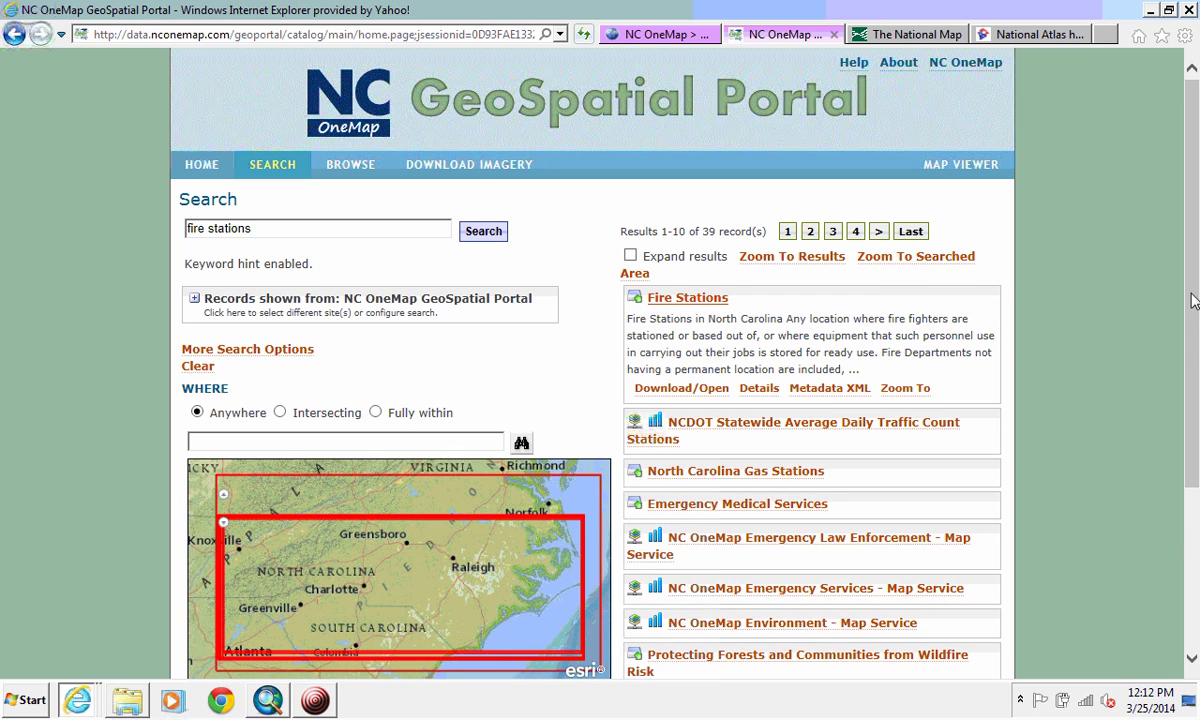
scroll(1182, 354, "down", 1)
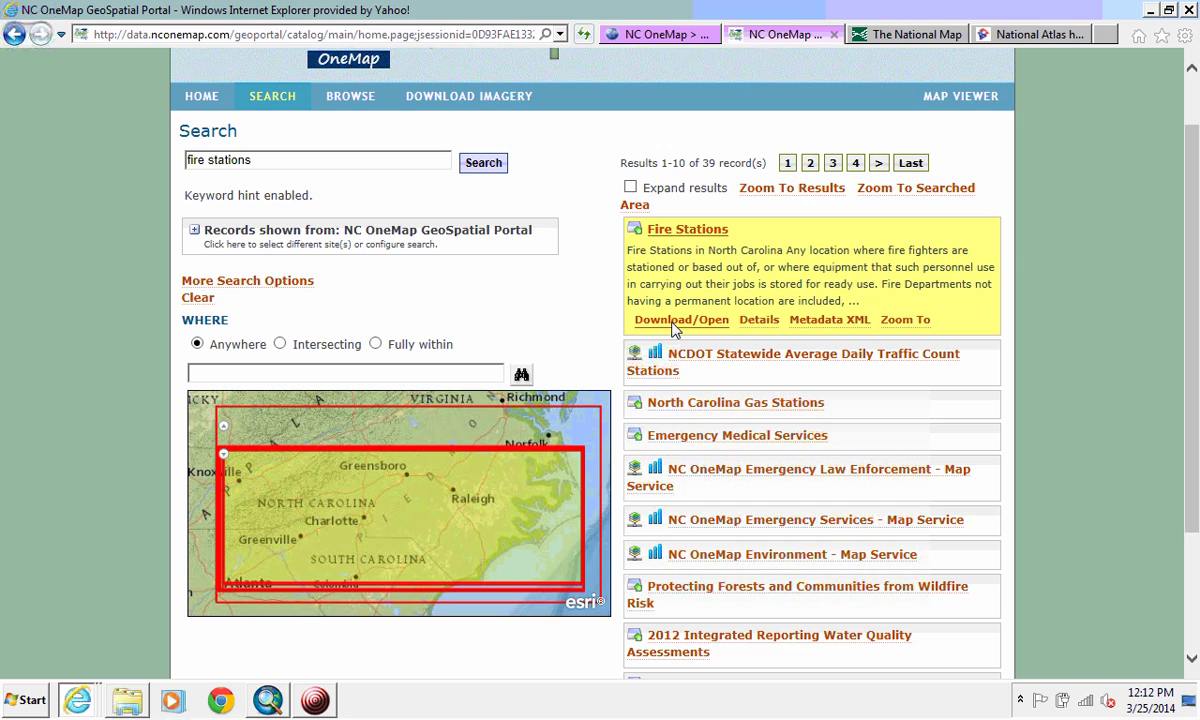
left_click(674, 322)
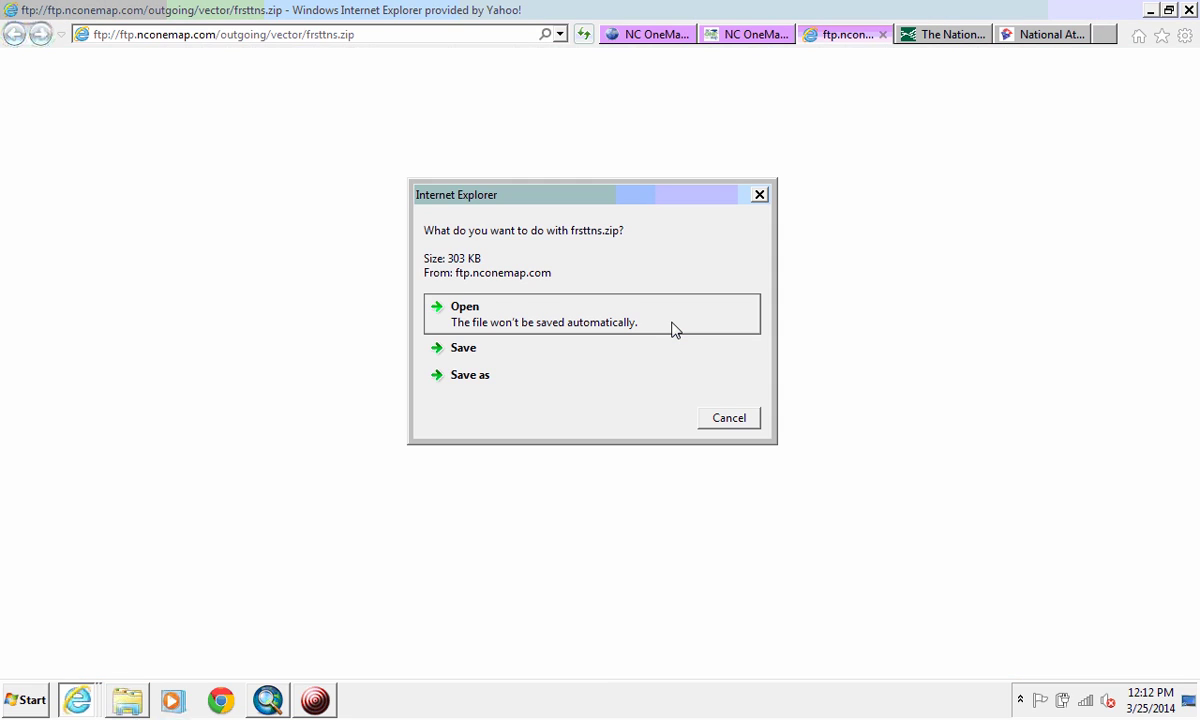
- Save the frsttns zip file to the C:\Temp folder and open the downloaded archive
left_click(490, 376)
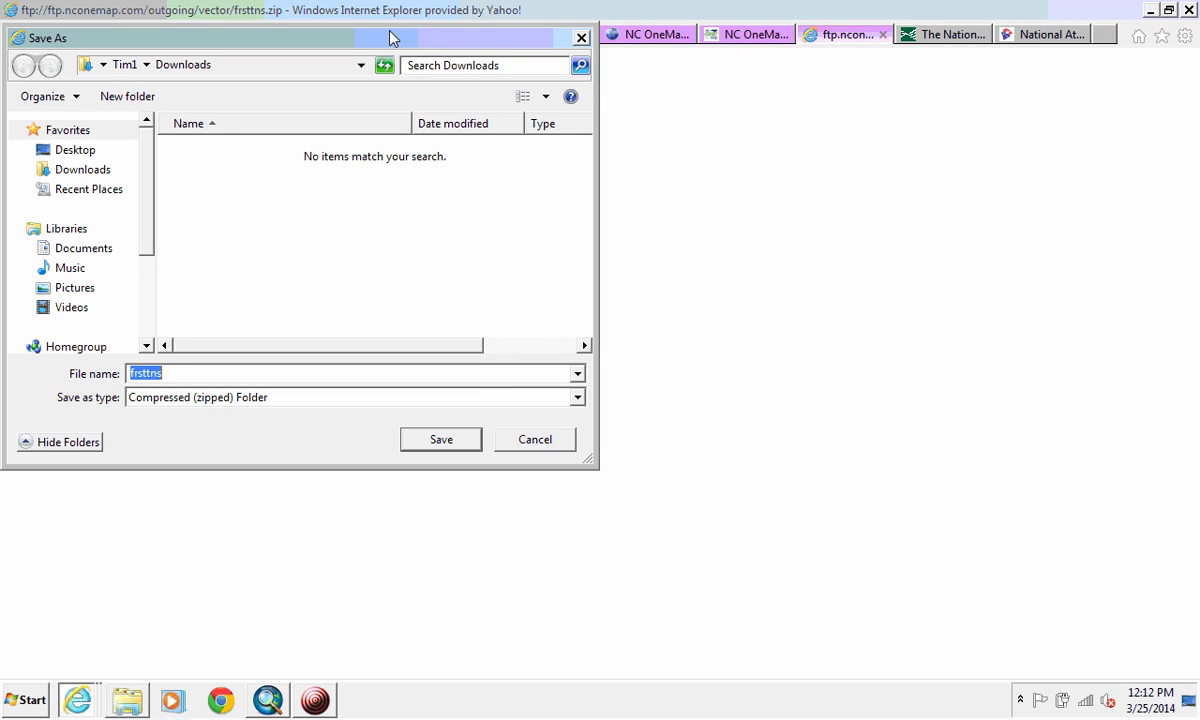
left_click_drag(392, 38, 530, 140)
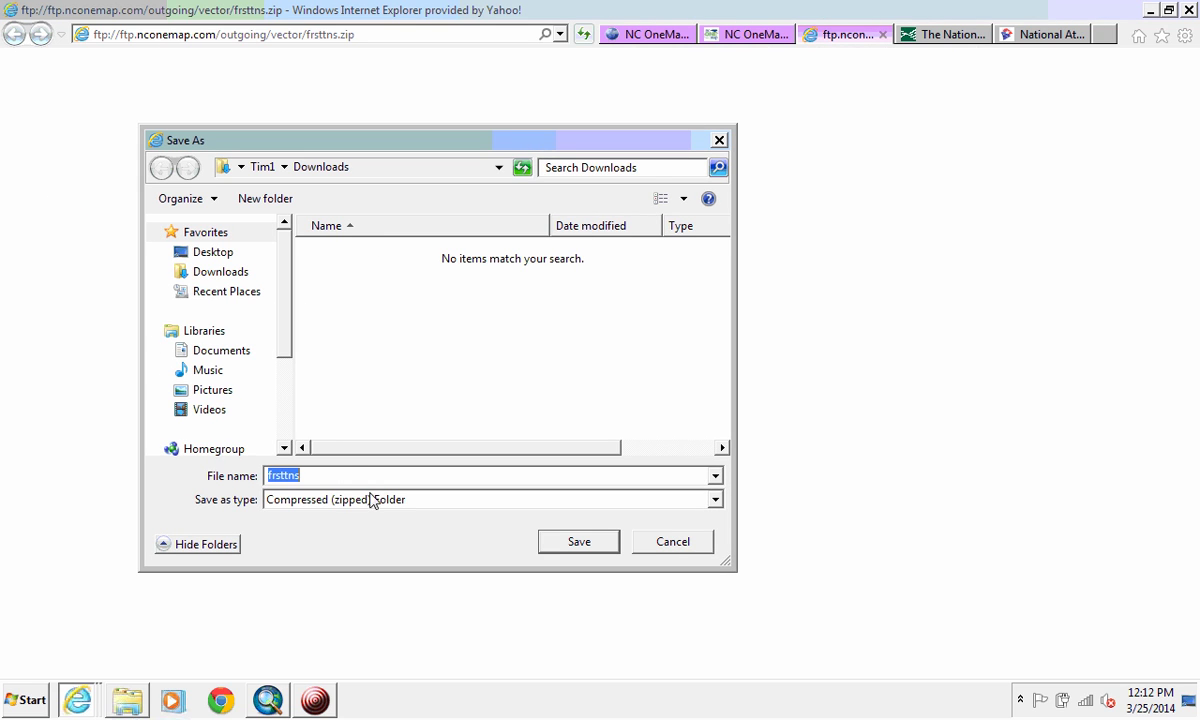
scroll(289, 351, "down", 3)
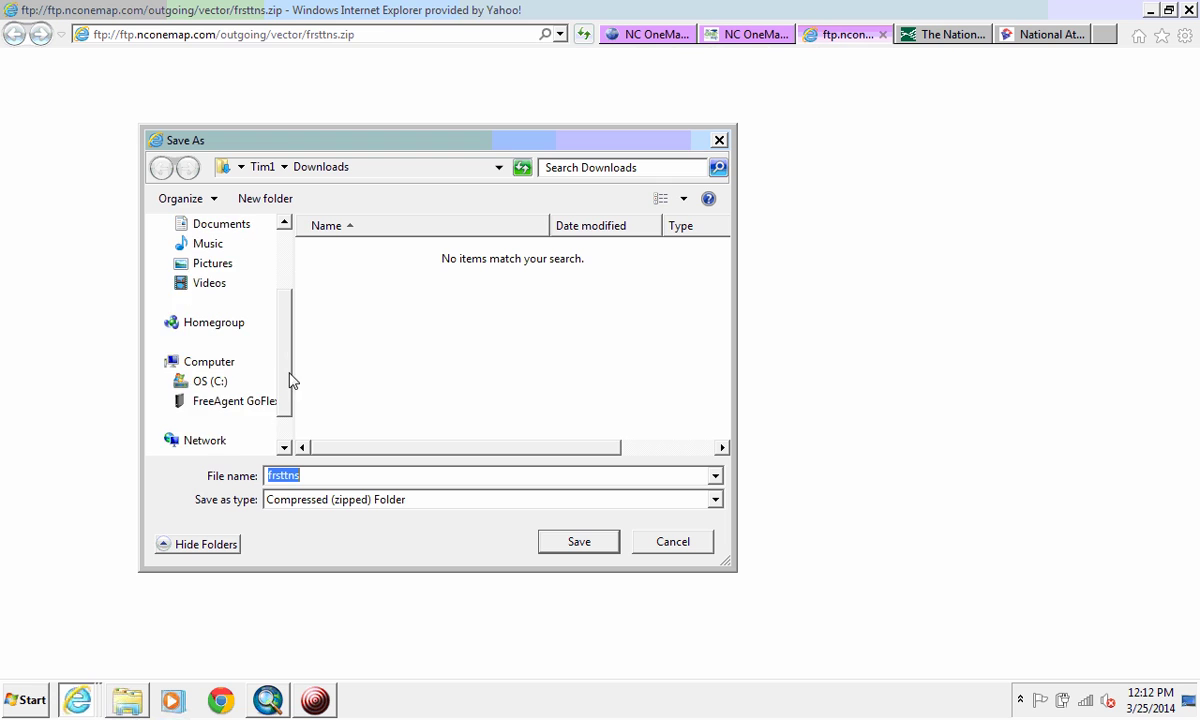
scroll(289, 380, "up", 1)
left_click(210, 421)
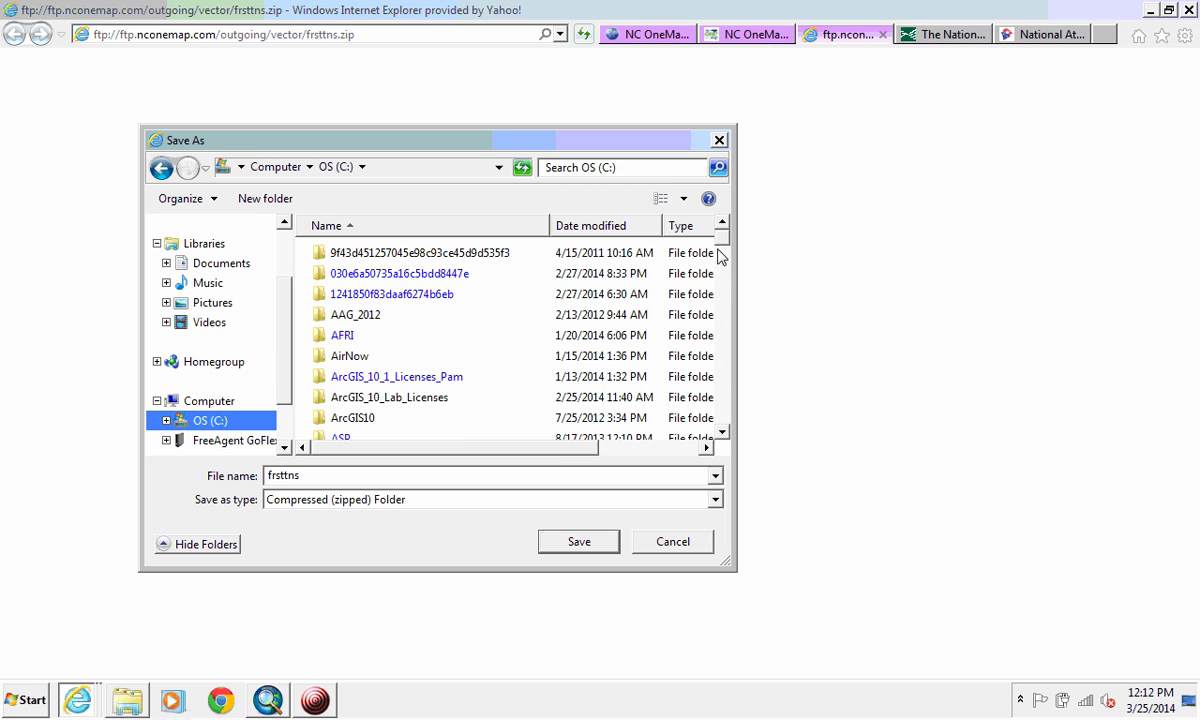
scroll(700, 300, "down", 10)
left_click_drag(720, 311, 686, 407)
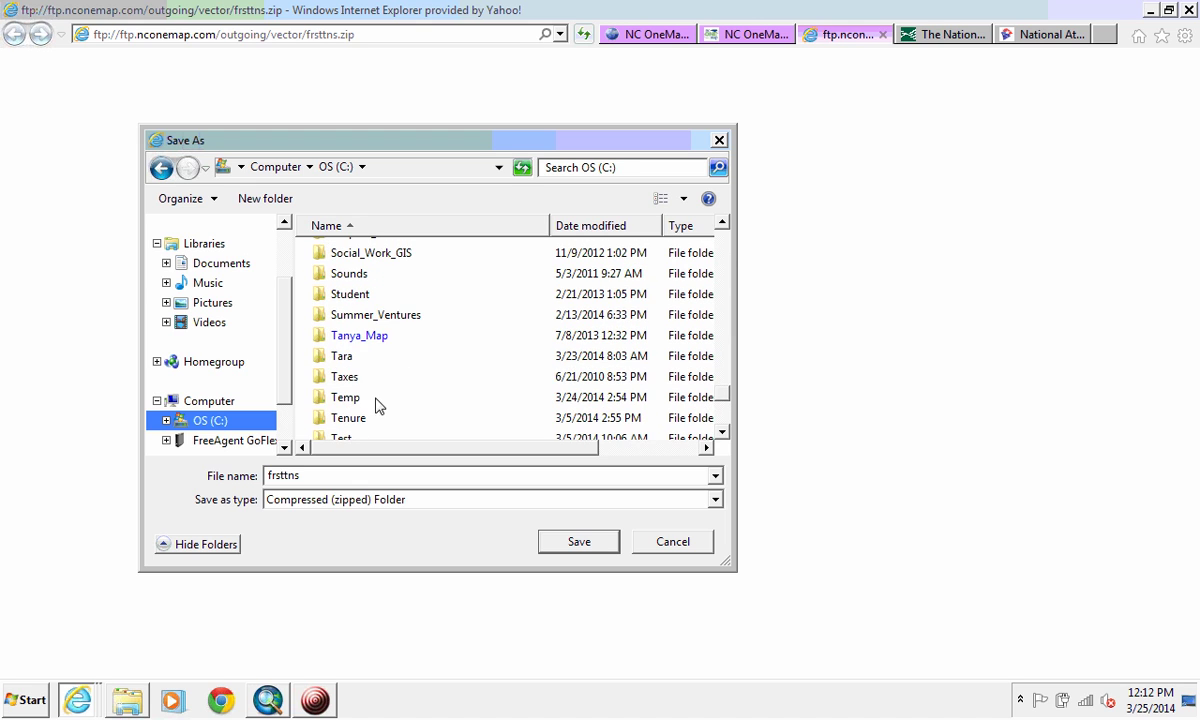
double_click(365, 403)
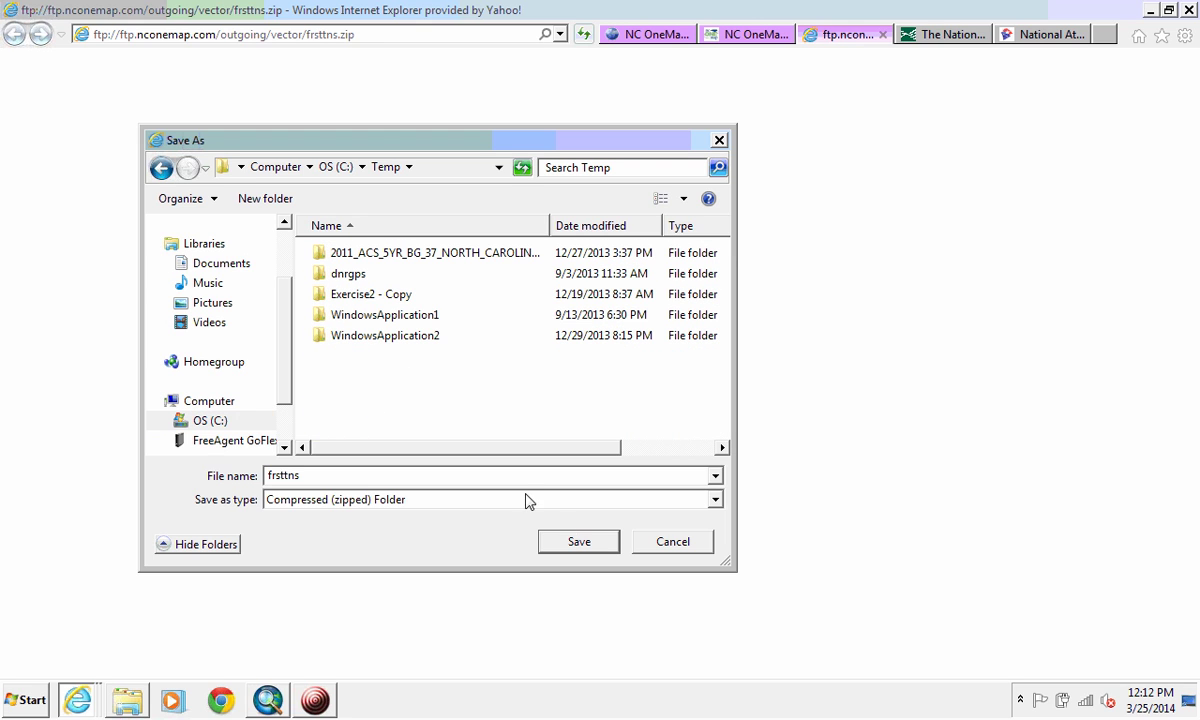
left_click(574, 546)
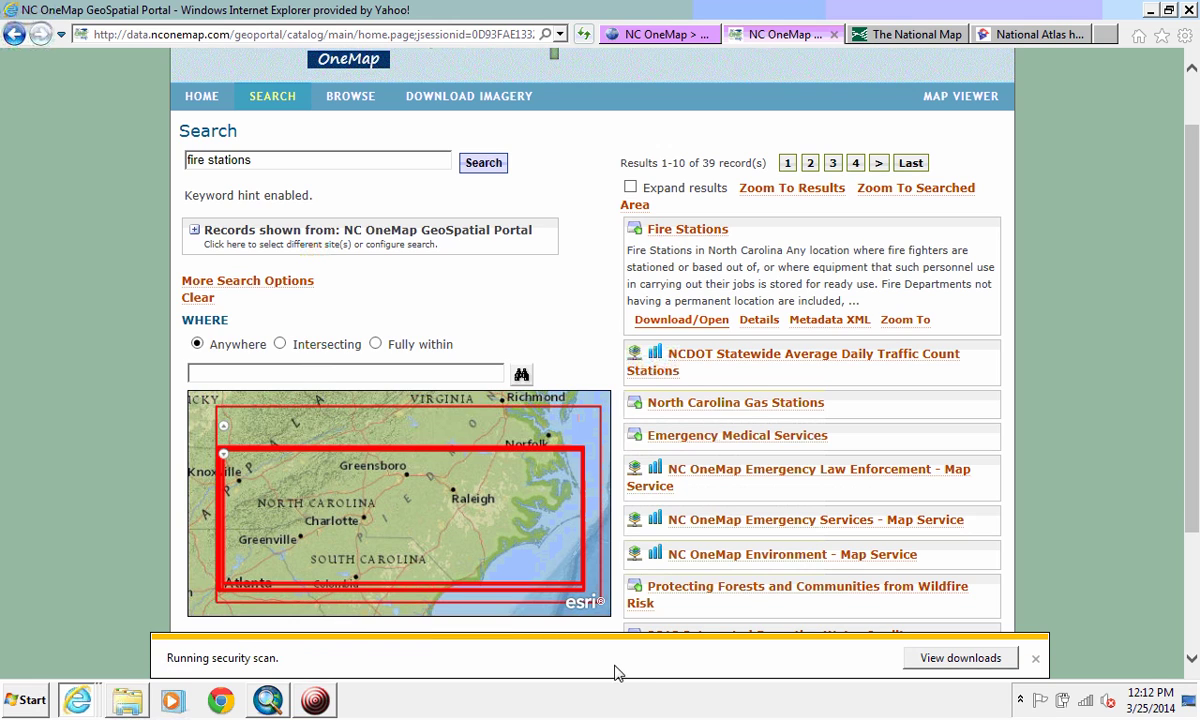
left_click(756, 662)
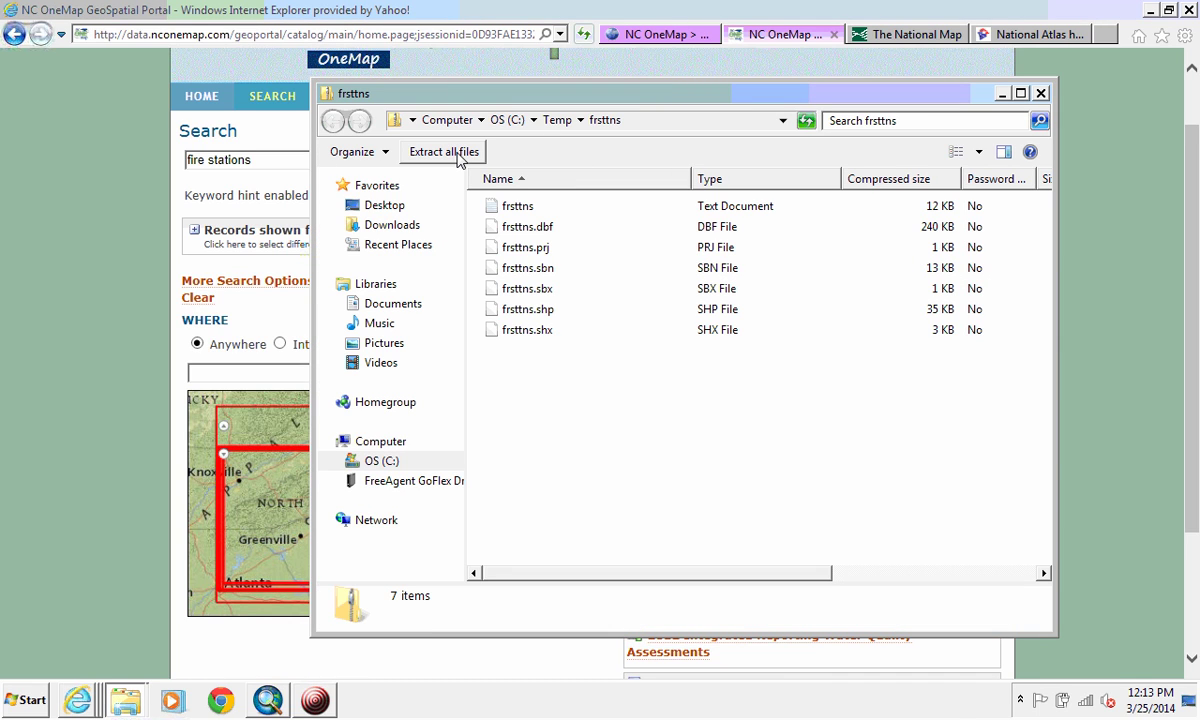
- Read through the metadata in the archive's frsttns text document, including the attribute definitions, and close it
left_click(518, 210)
double_click(518, 207)
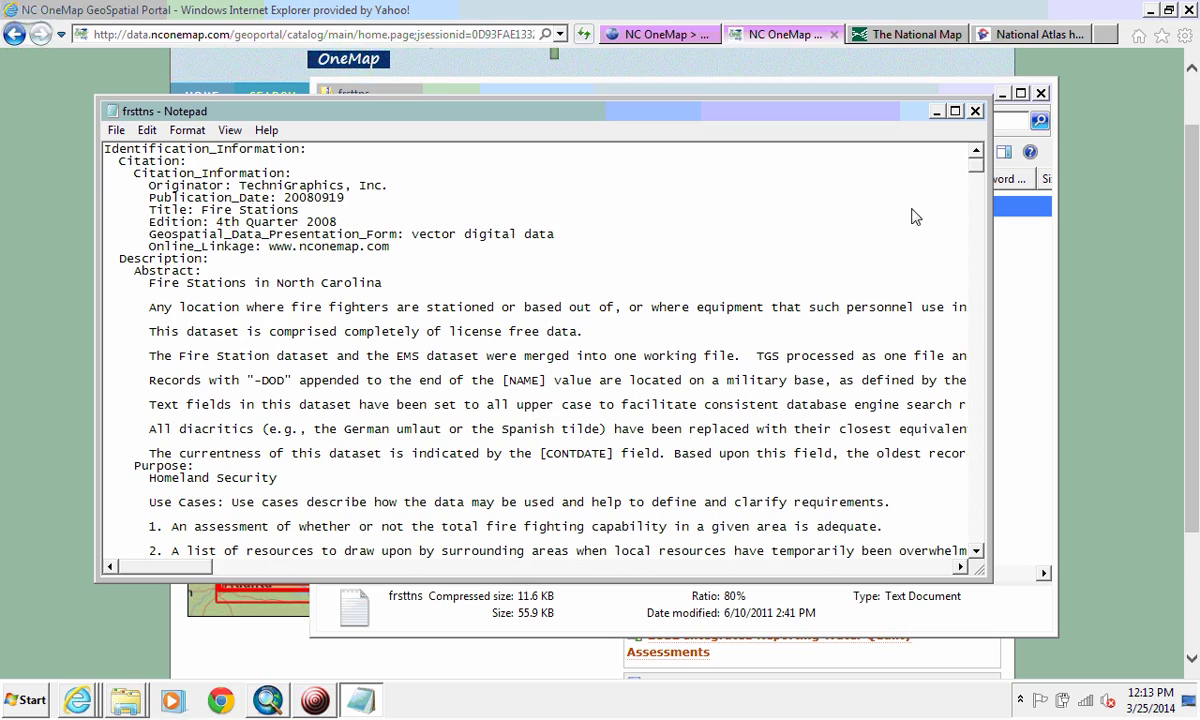
scroll(960, 200, "down", 10)
left_click_drag(980, 196, 977, 465)
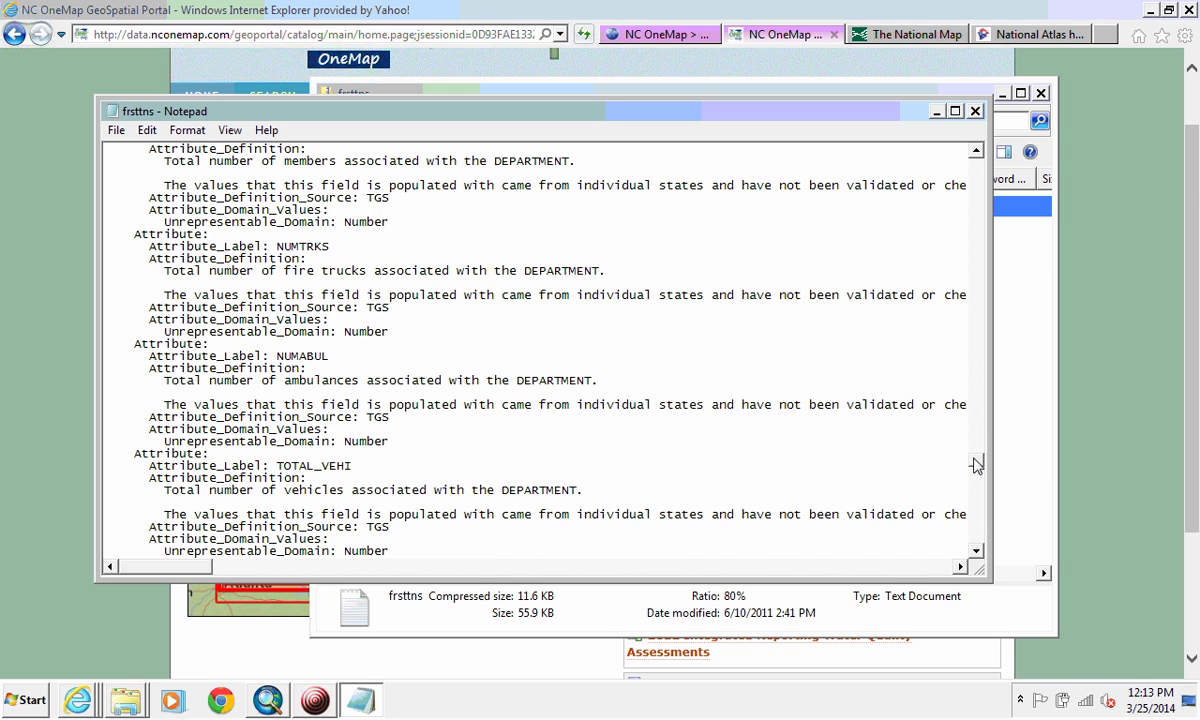
left_click(975, 111)
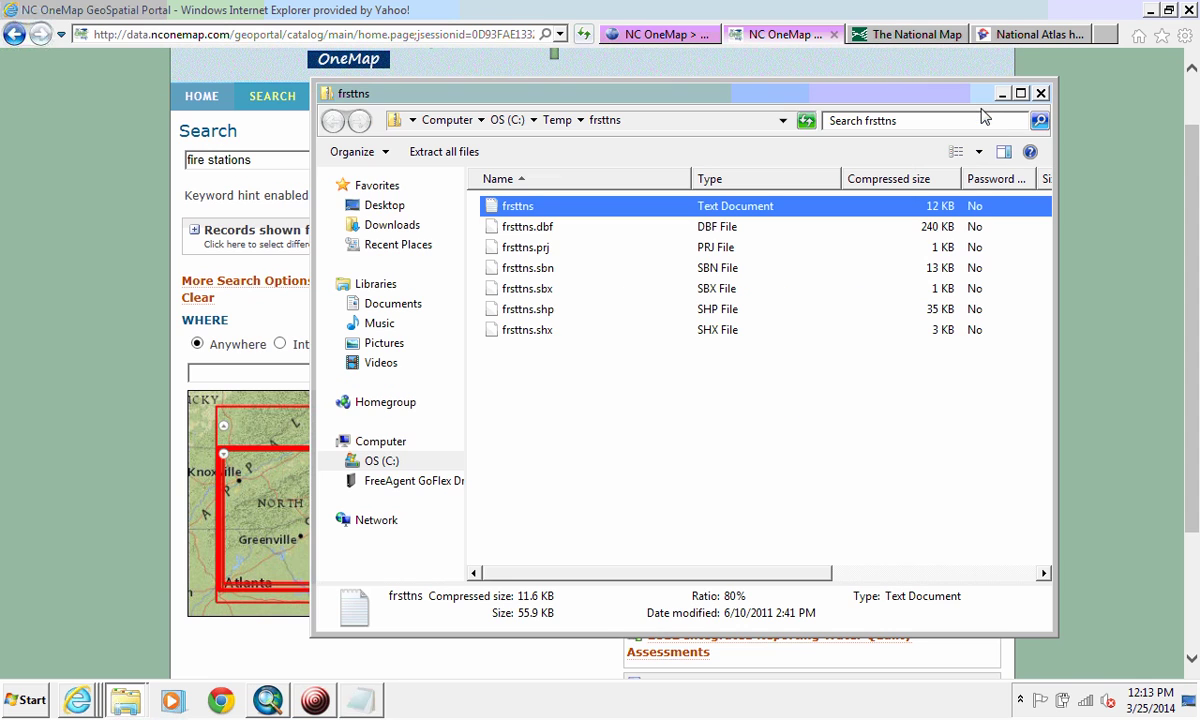
- Extract all files of the archive to C:\Temp\frsttns and check the new folder from within Temp
left_click(455, 152)
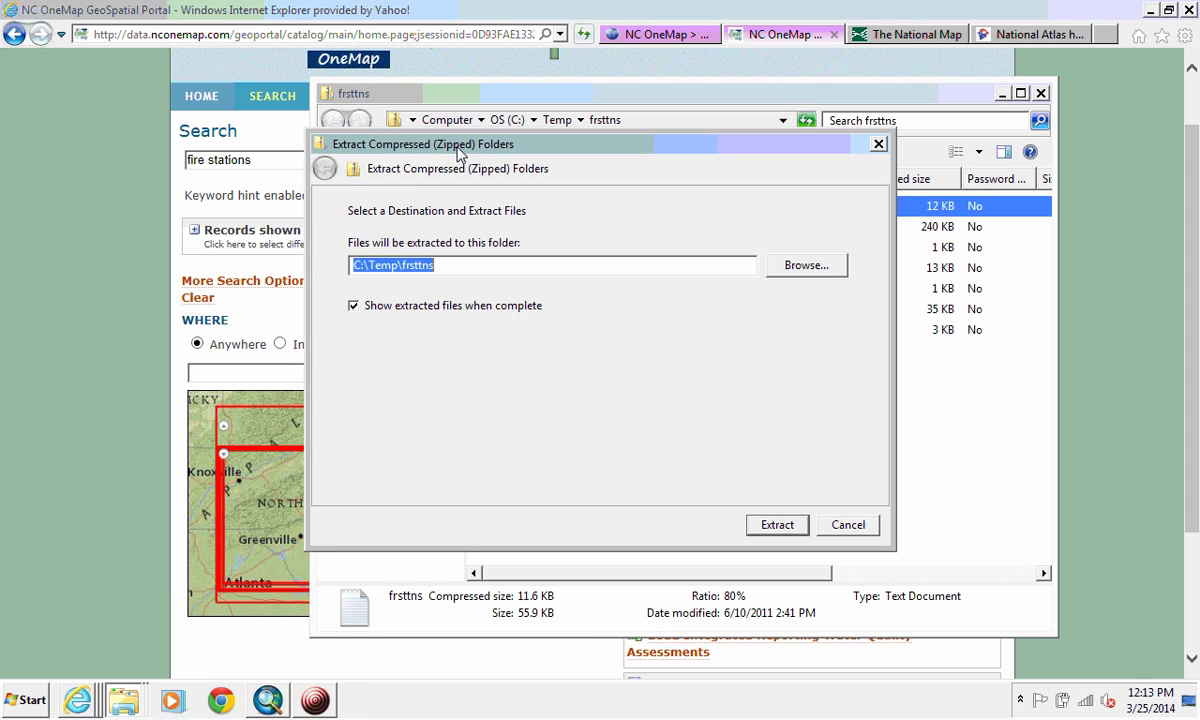
left_click(776, 531)
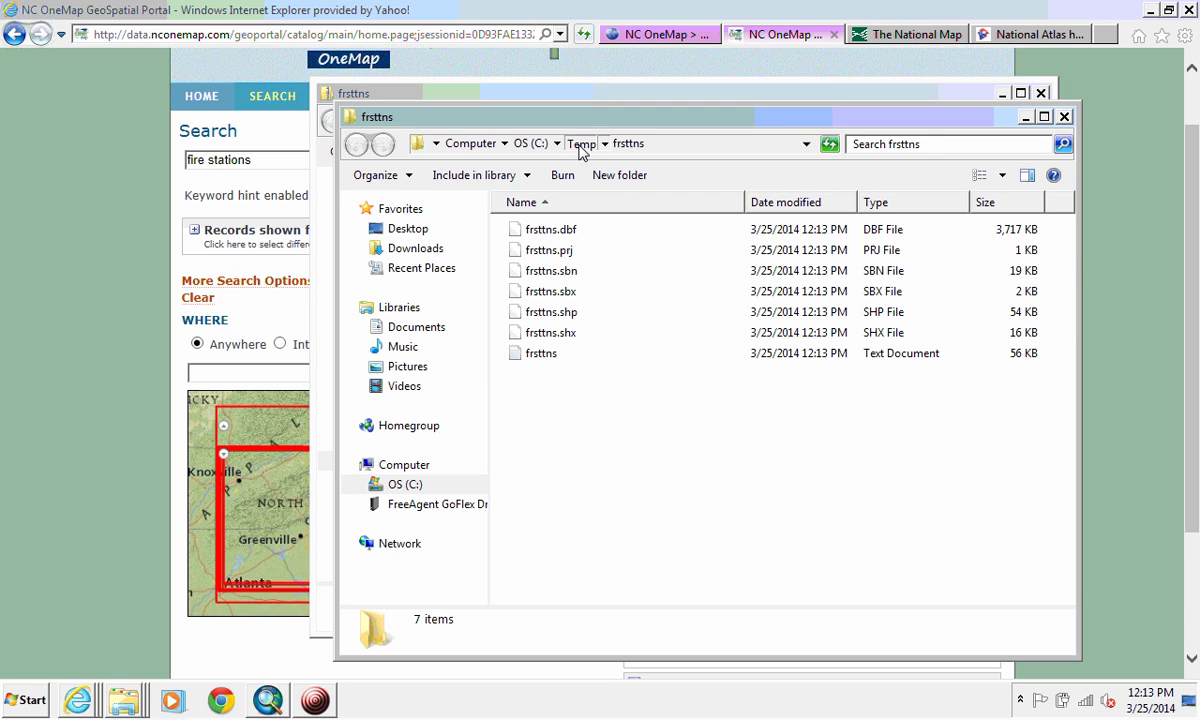
left_click(580, 144)
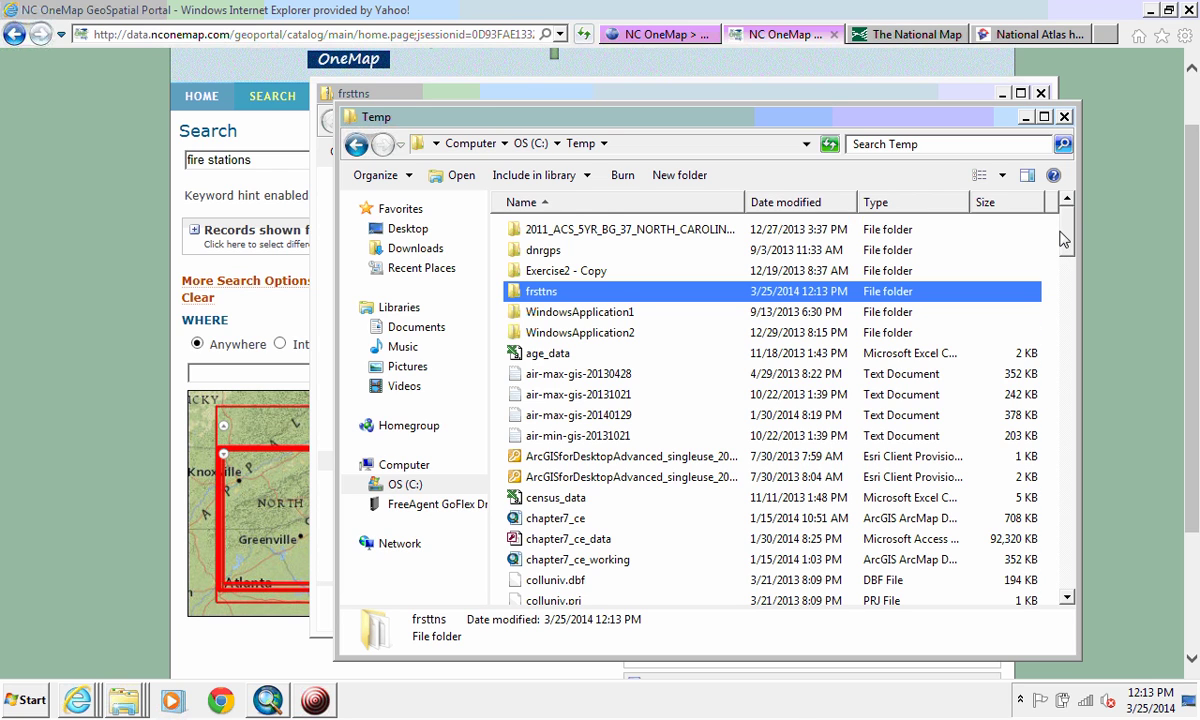
scroll(1062, 245, "down", 3)
scroll(1062, 240, "up", 3)
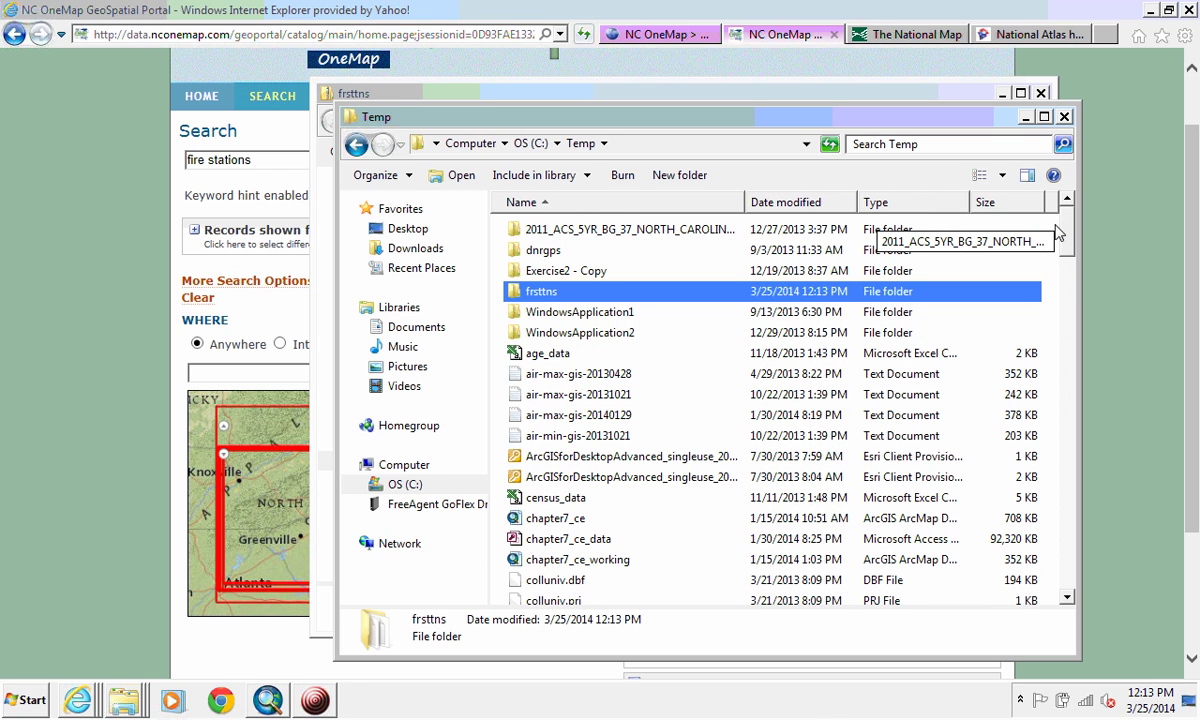
double_click(590, 295)
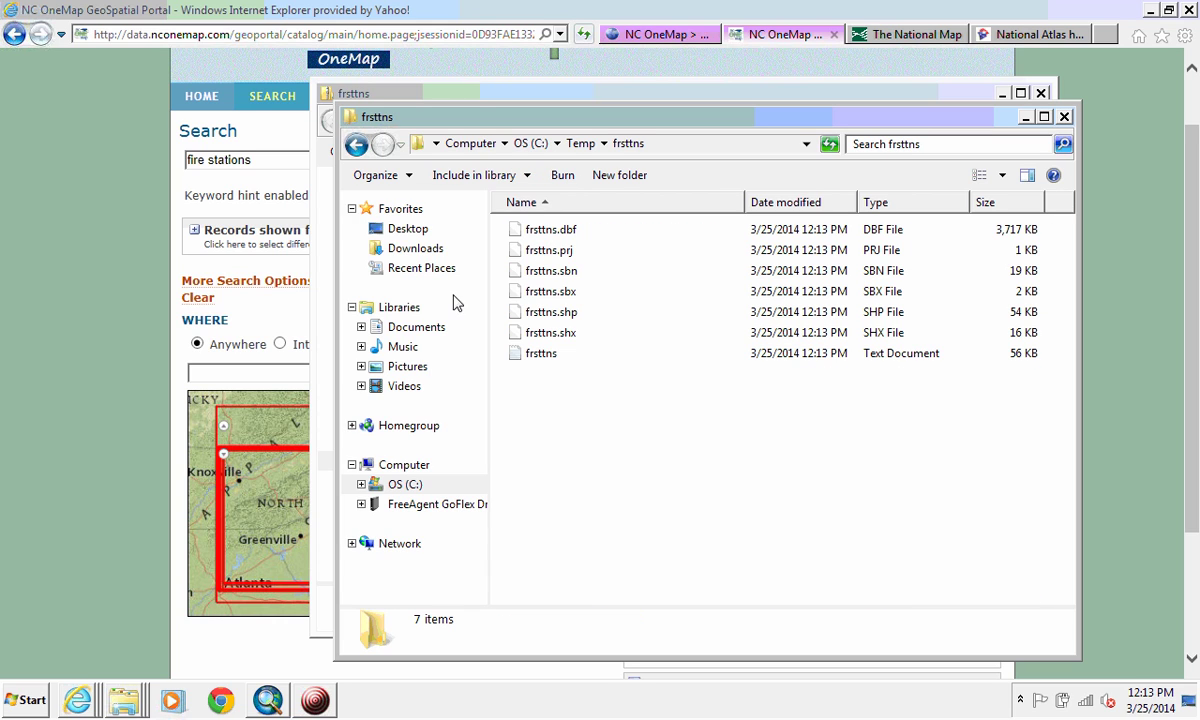
- Minimize the folder windows and switch to ArcMap to open the Add Data dialog
left_click(1023, 117)
left_click(1002, 93)
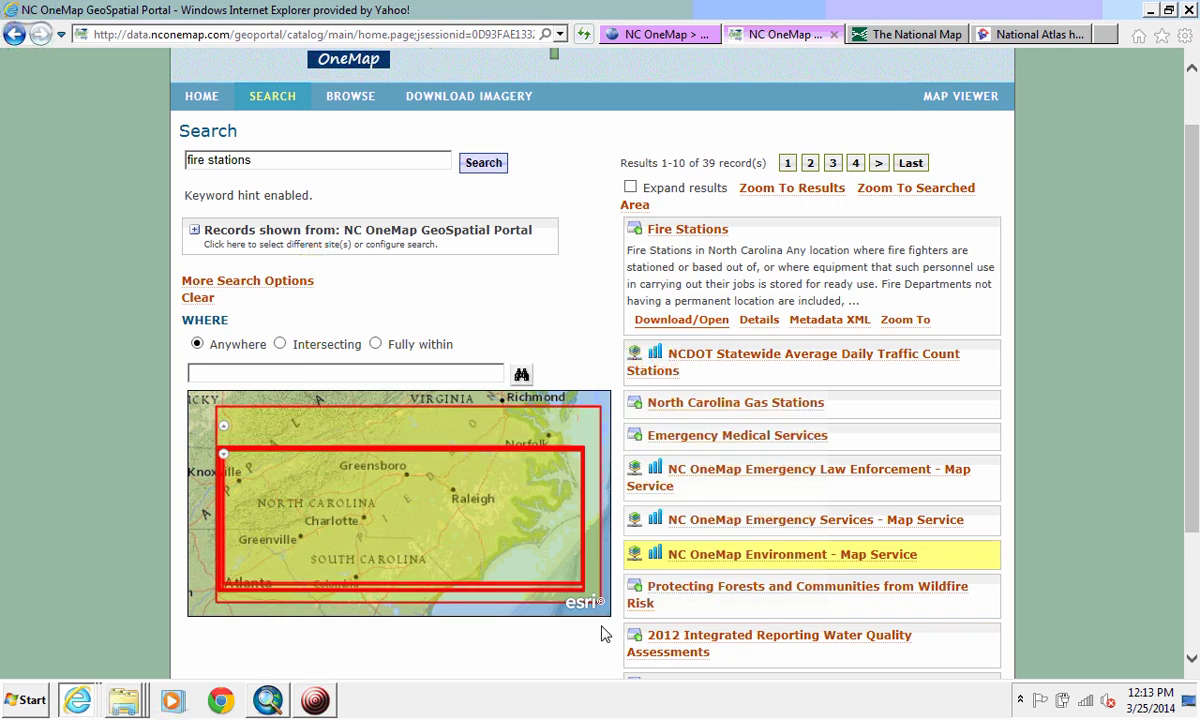
left_click(266, 700)
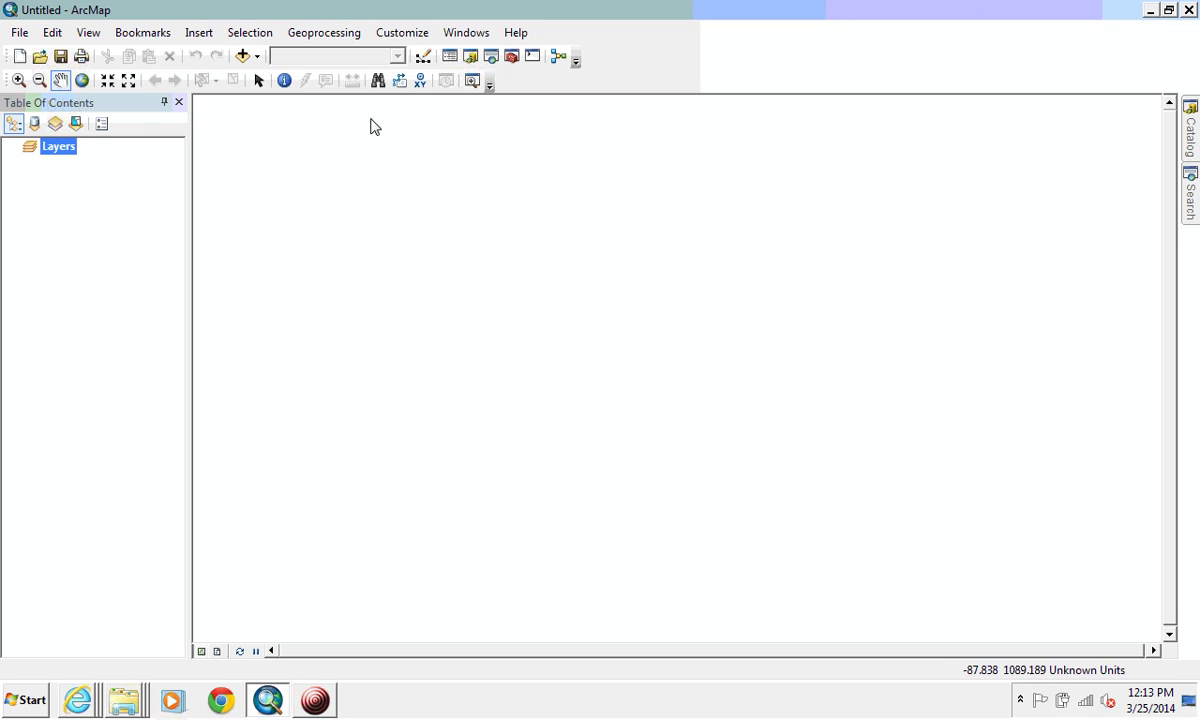
left_click(244, 58)
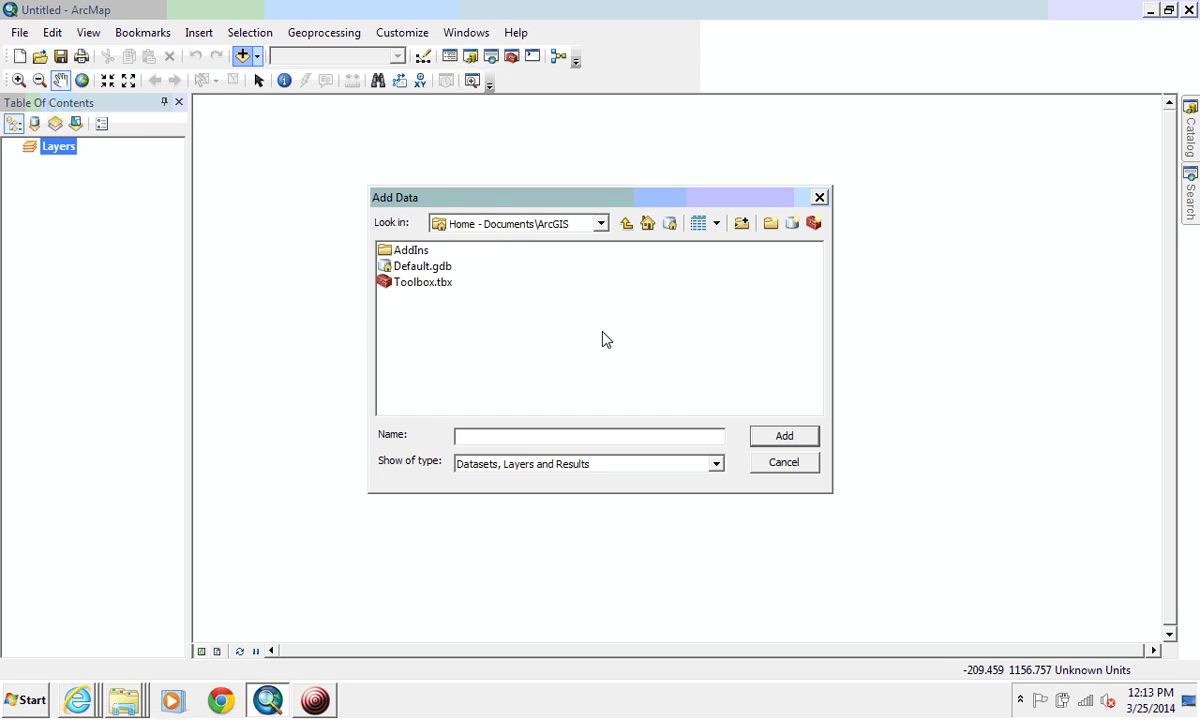
left_click(599, 224)
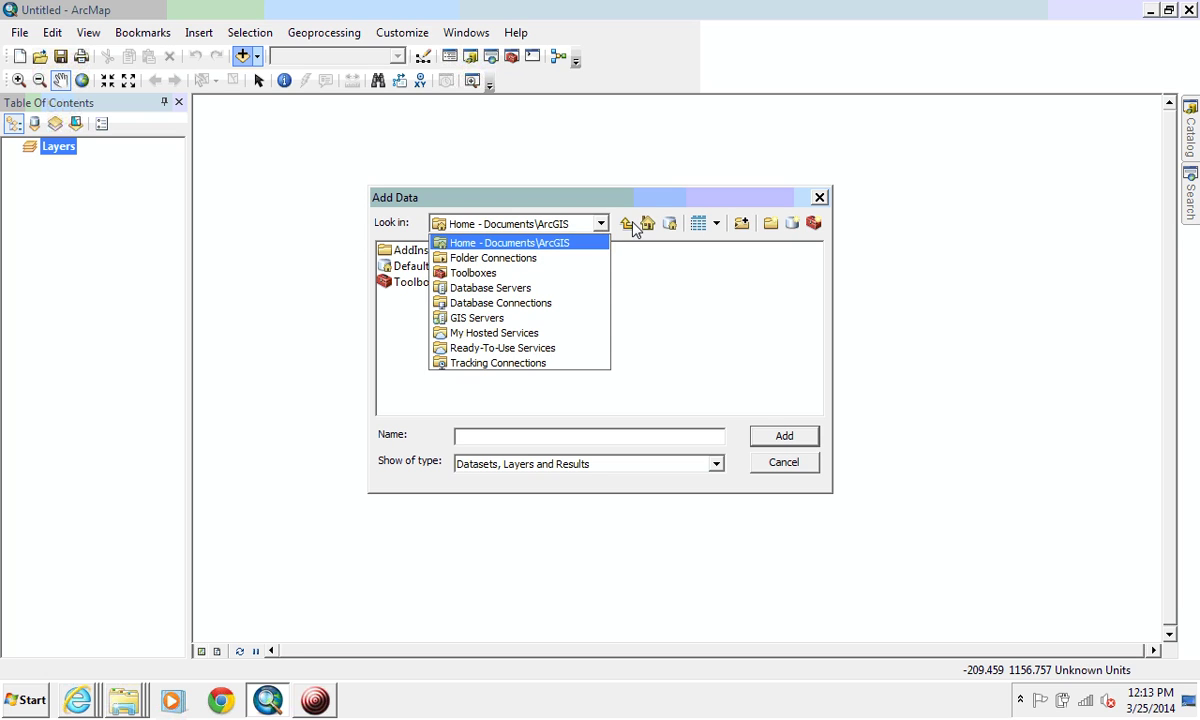
left_click(633, 195)
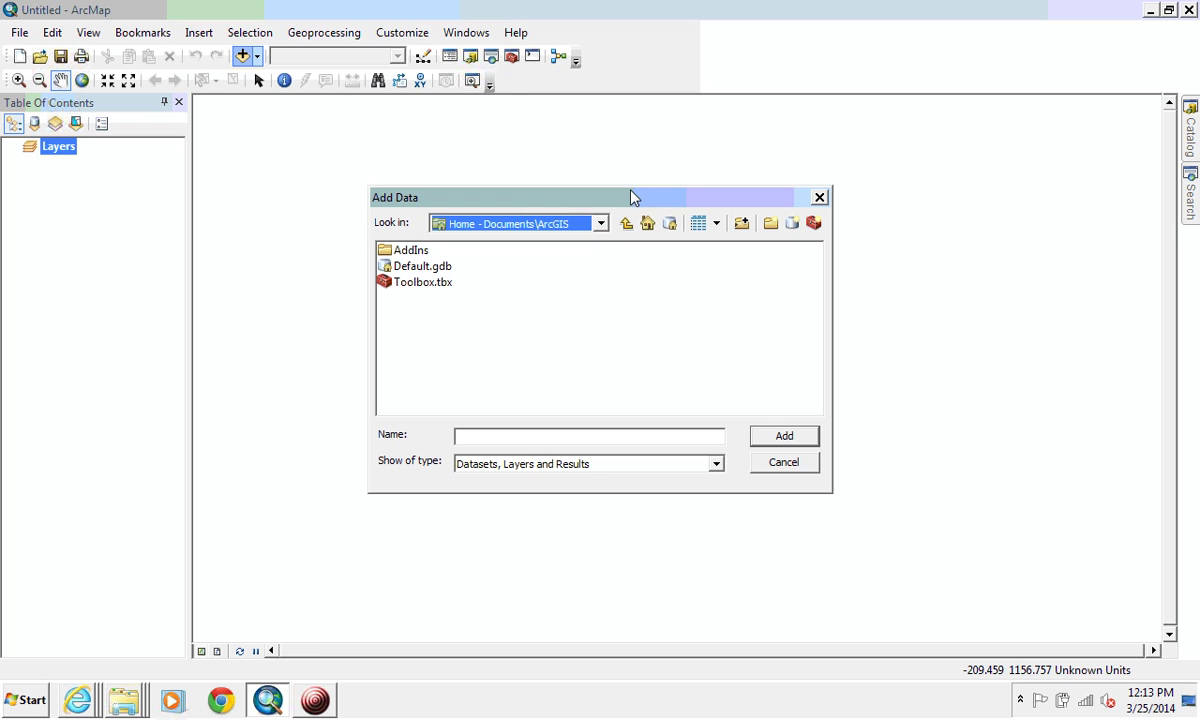
- Connect to the OS (C:) drive as a folder connection for adding data
left_click(741, 224)
left_click(528, 358)
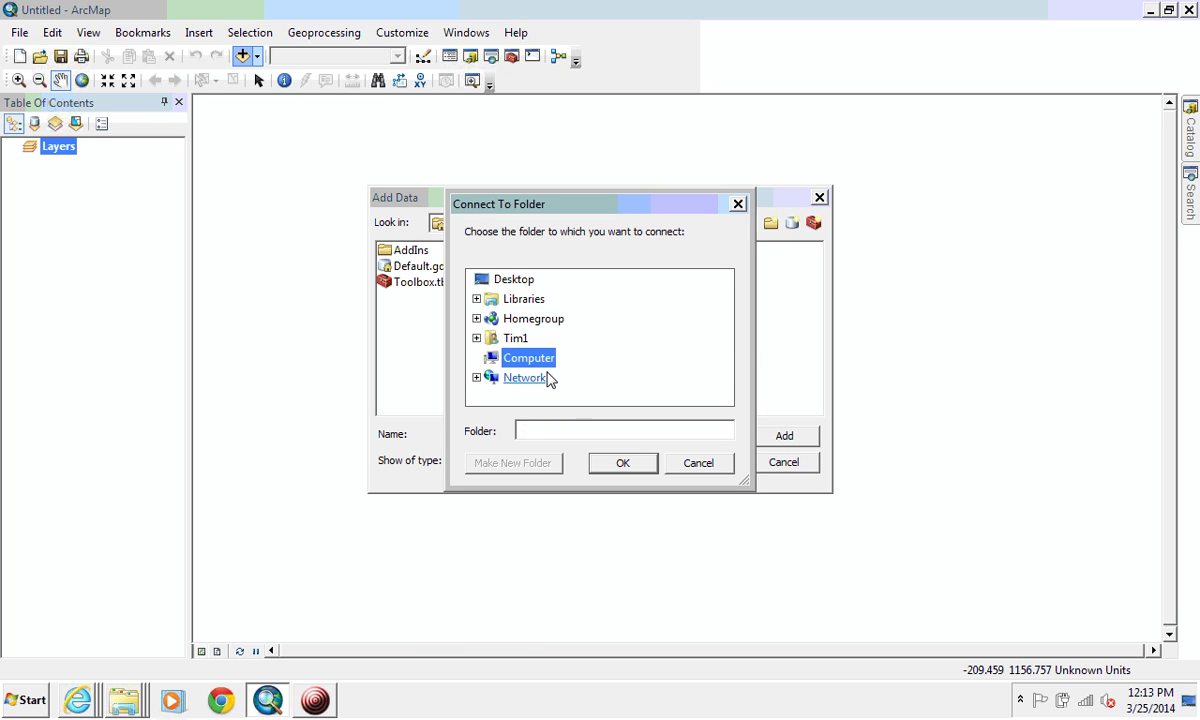
left_click_drag(729, 290, 731, 316)
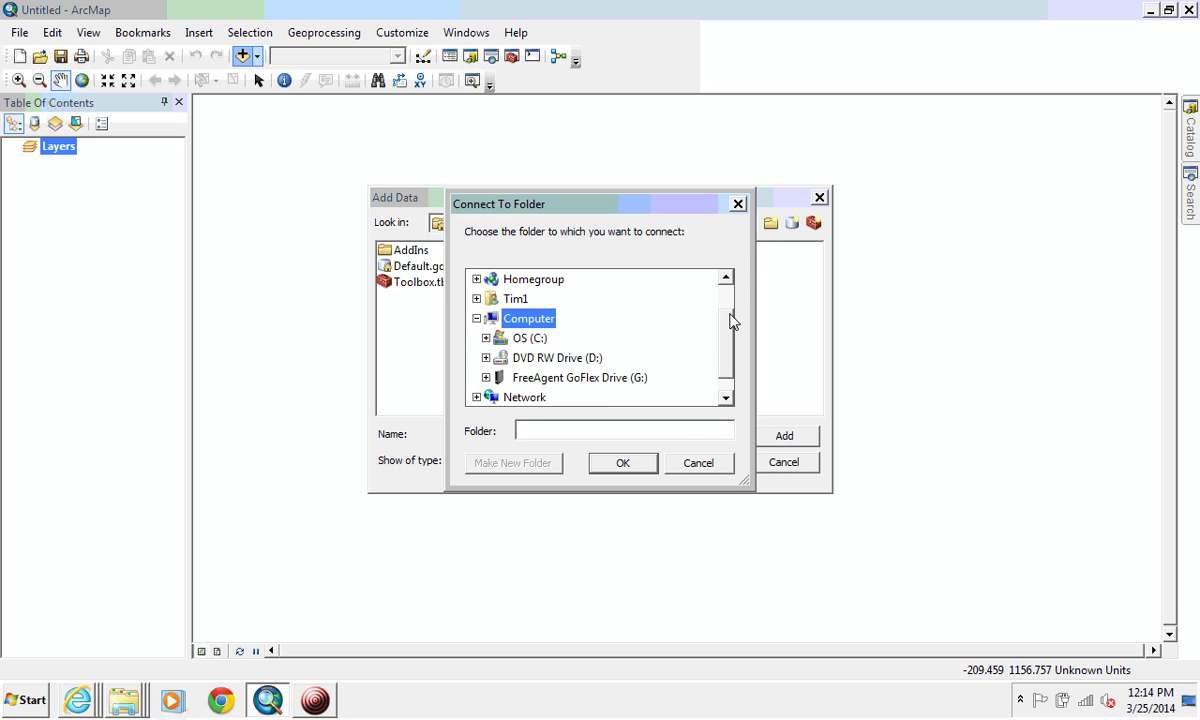
left_click(524, 340)
left_click(632, 464)
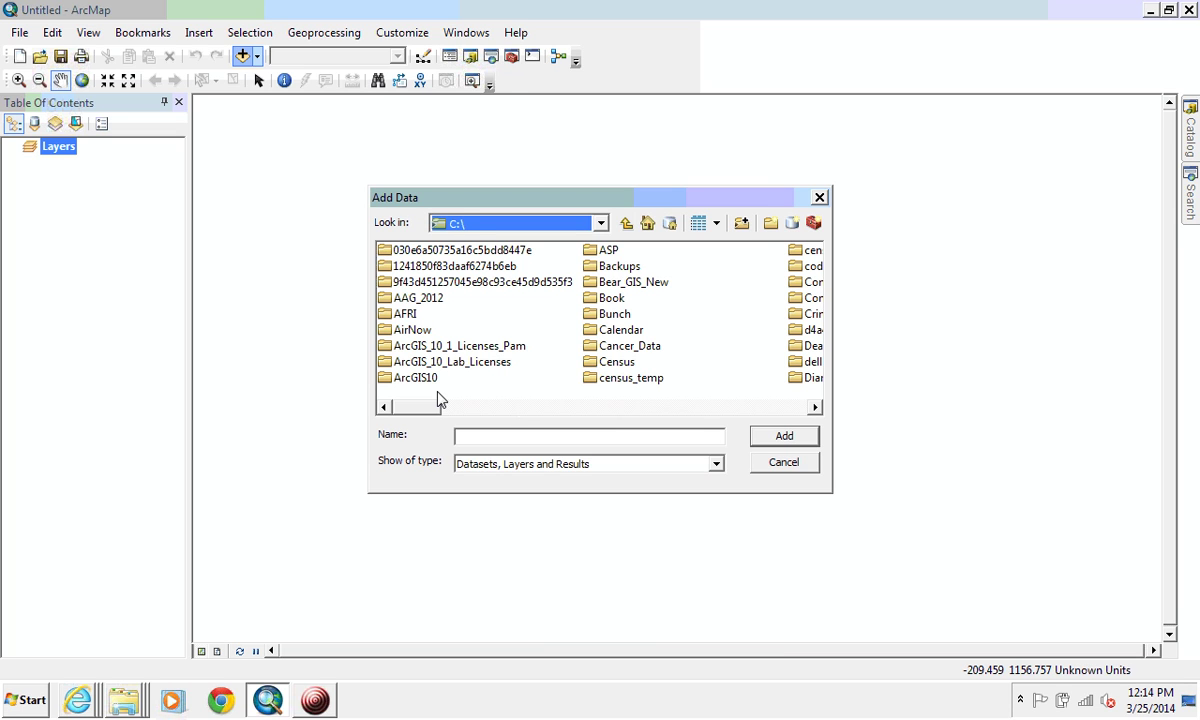
- Add the frsttns.shp shapefile from the C:\Temp\frsttns folder to the map
left_click_drag(418, 410, 736, 416)
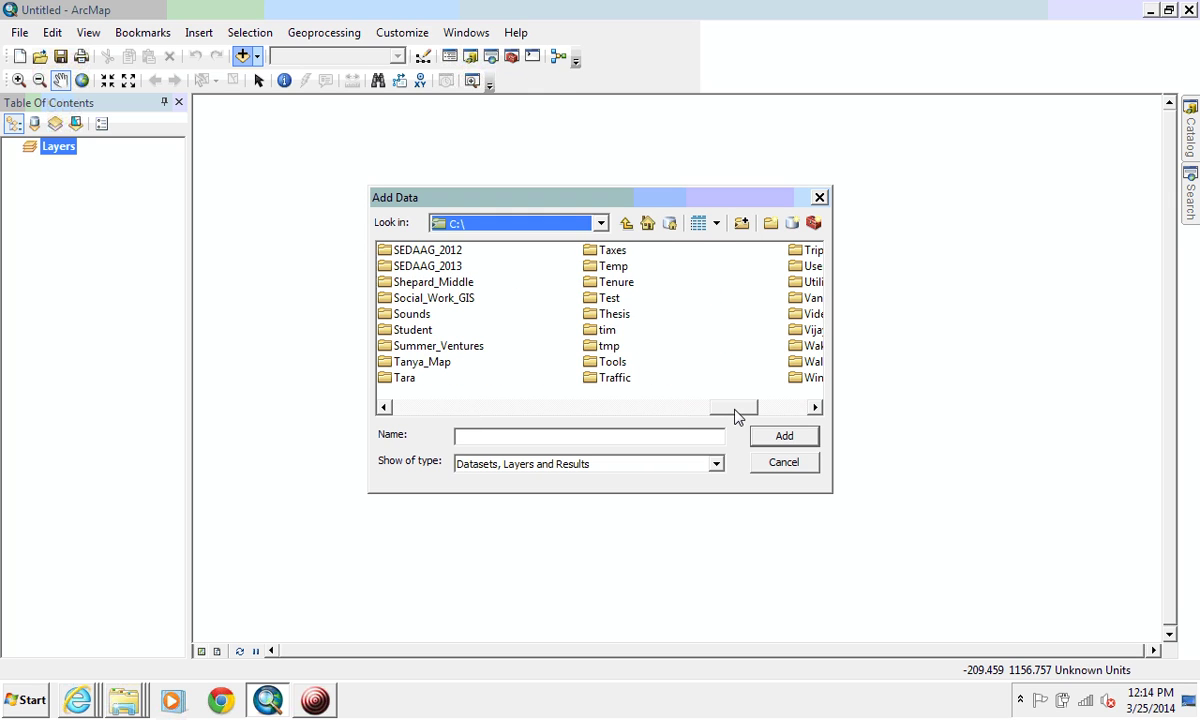
double_click(614, 267)
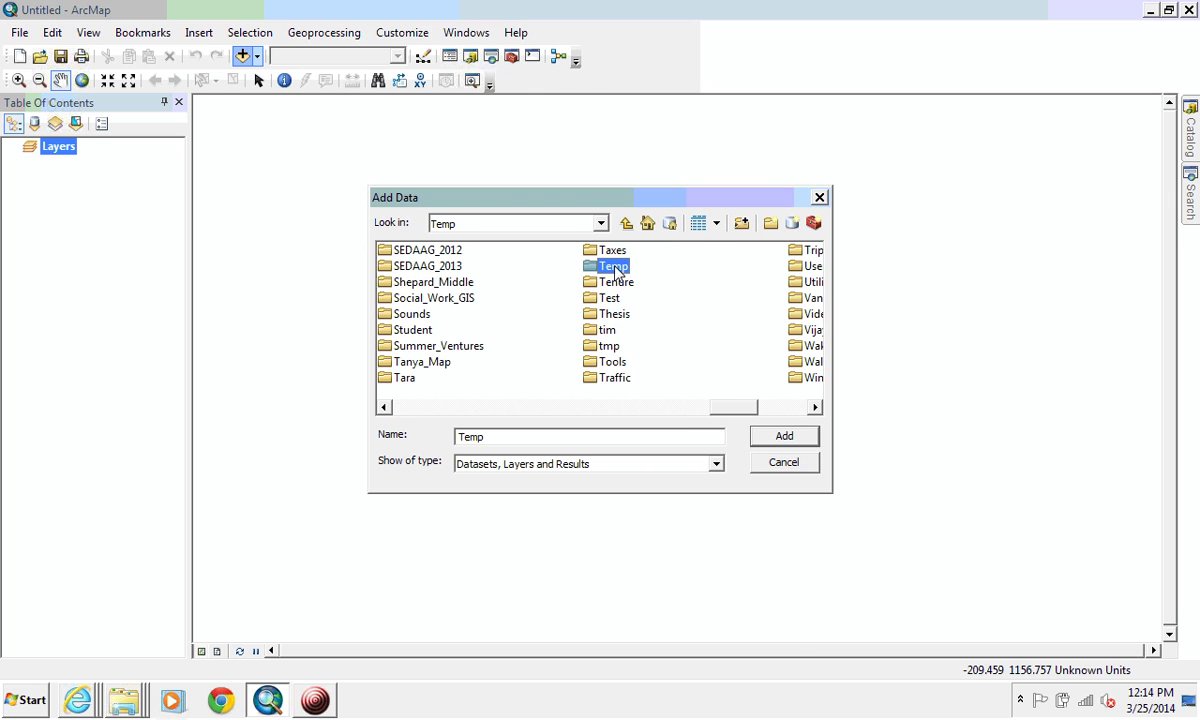
double_click(410, 283)
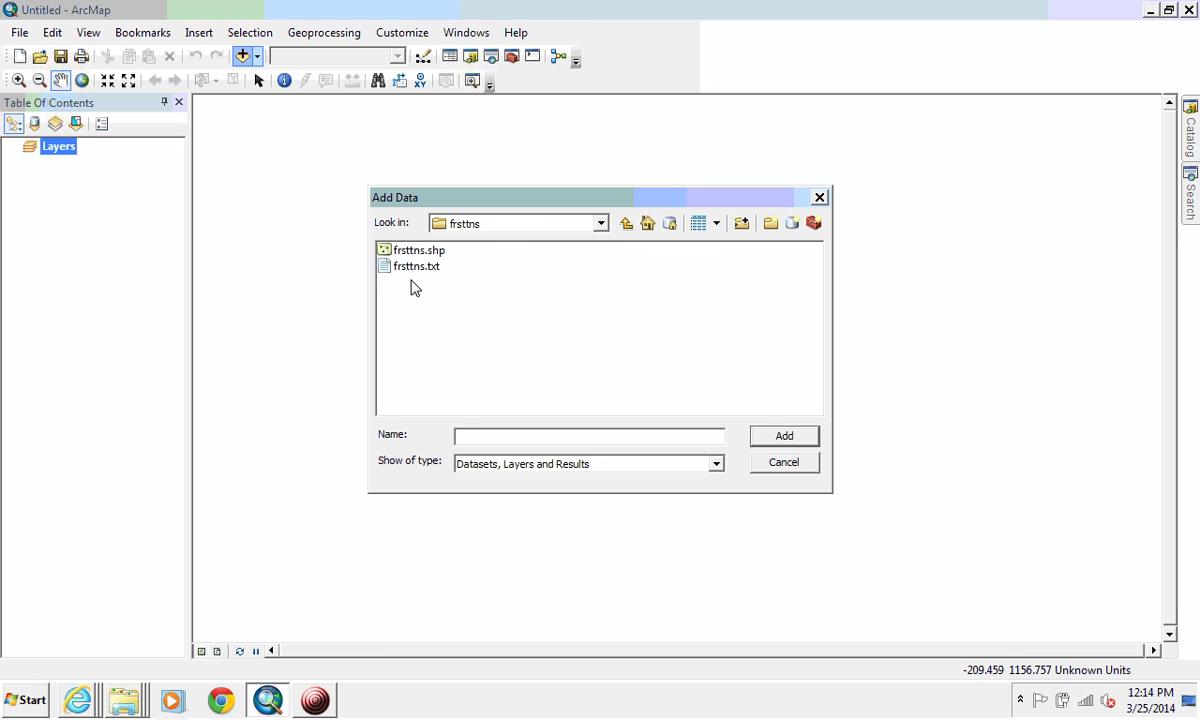
double_click(426, 251)
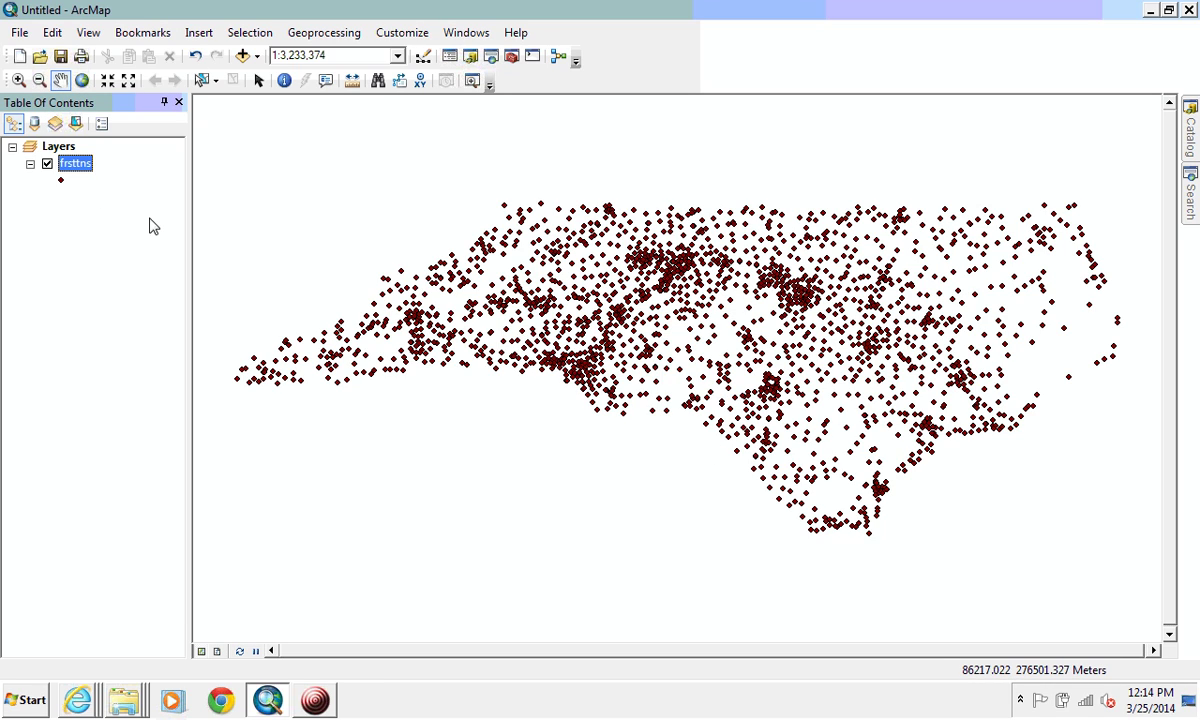
- Review the frsttns layer's data source and coordinate system details in its properties and close them
right_click(84, 170)
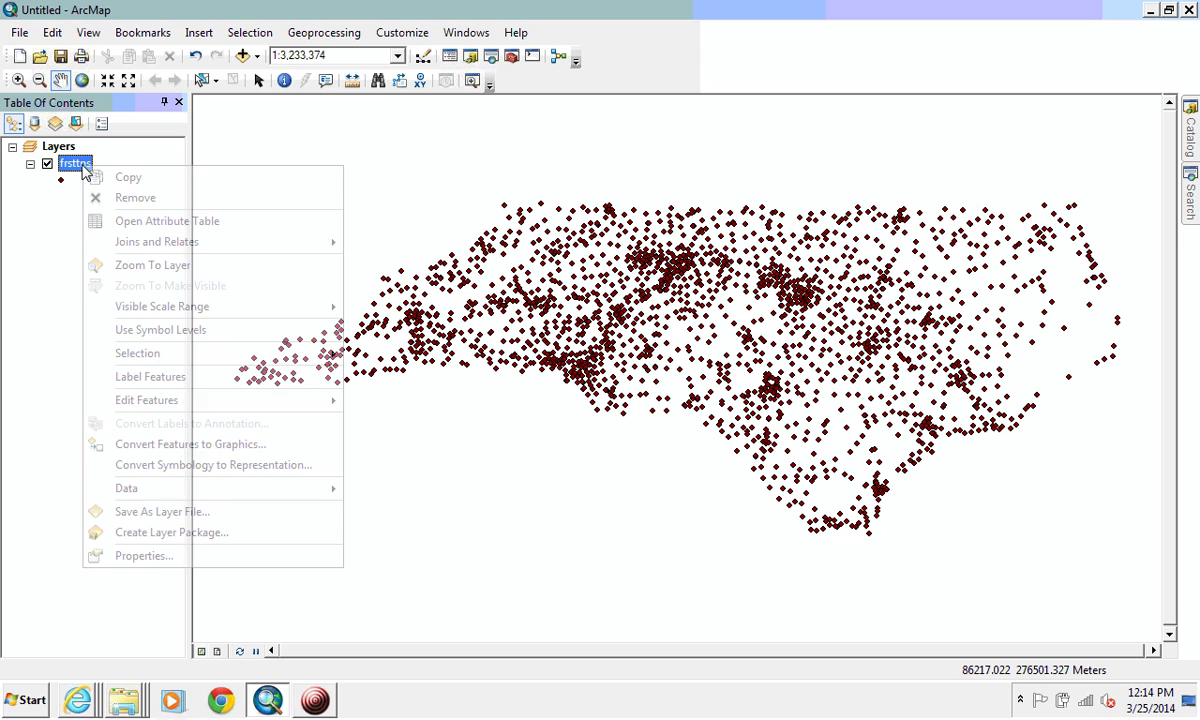
left_click(190, 566)
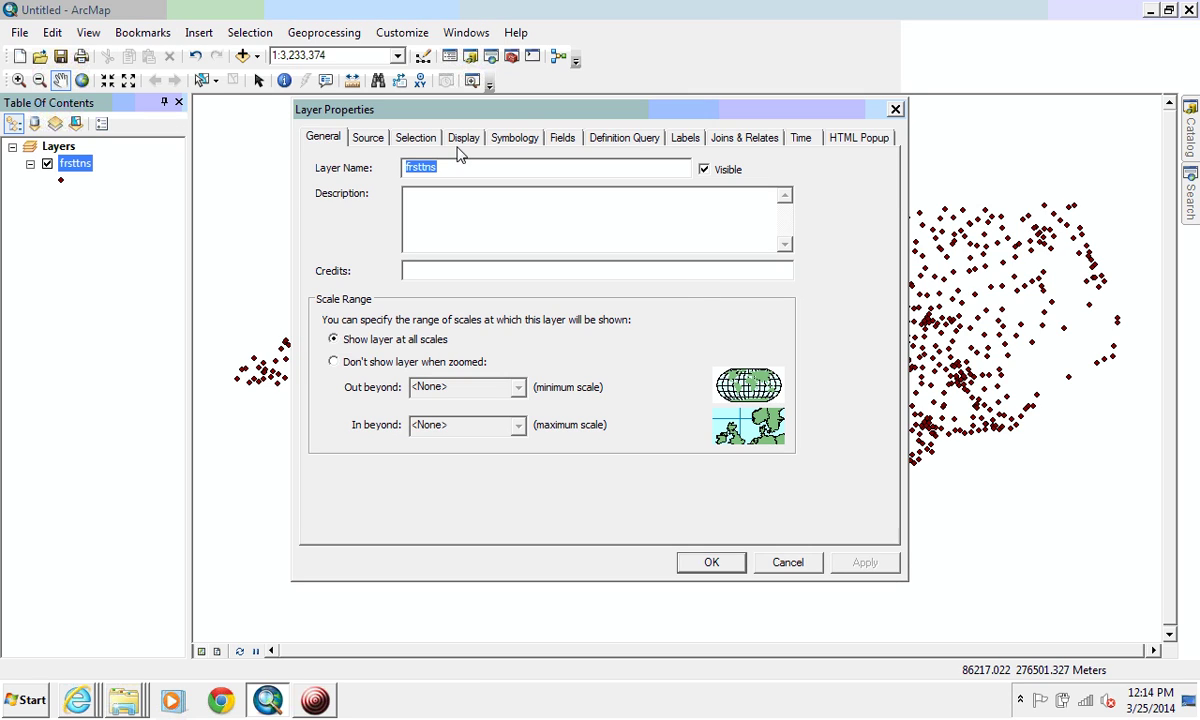
left_click(372, 138)
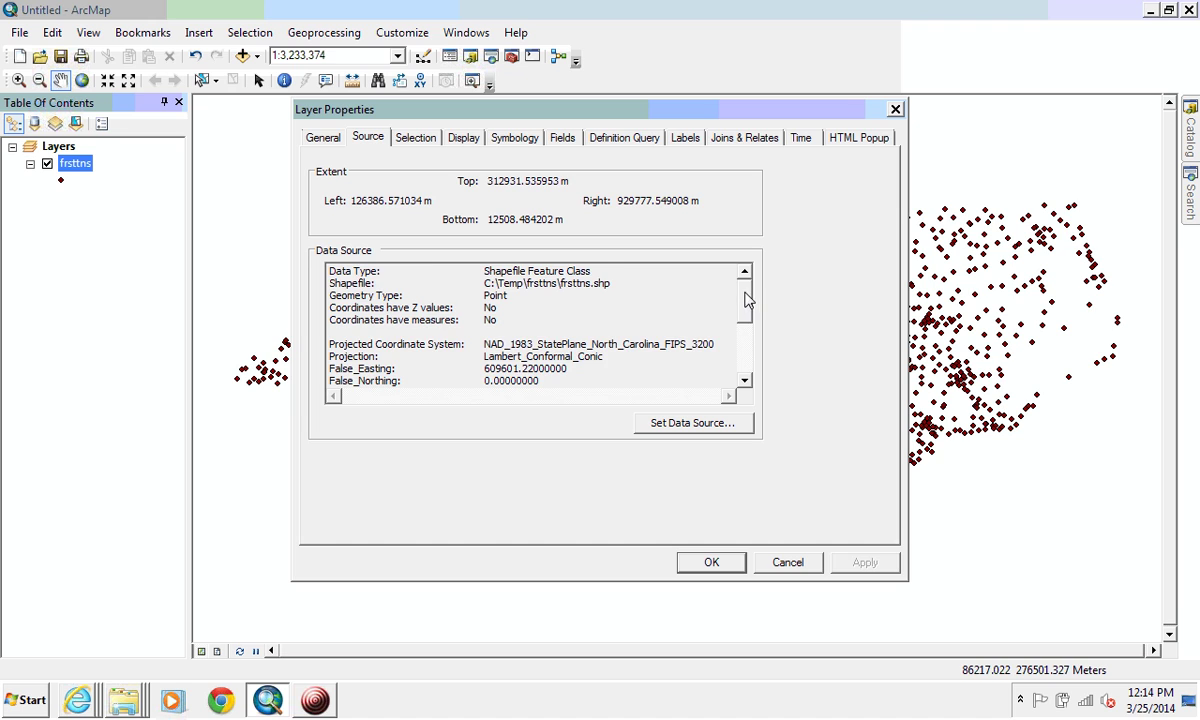
left_click_drag(745, 300, 750, 340)
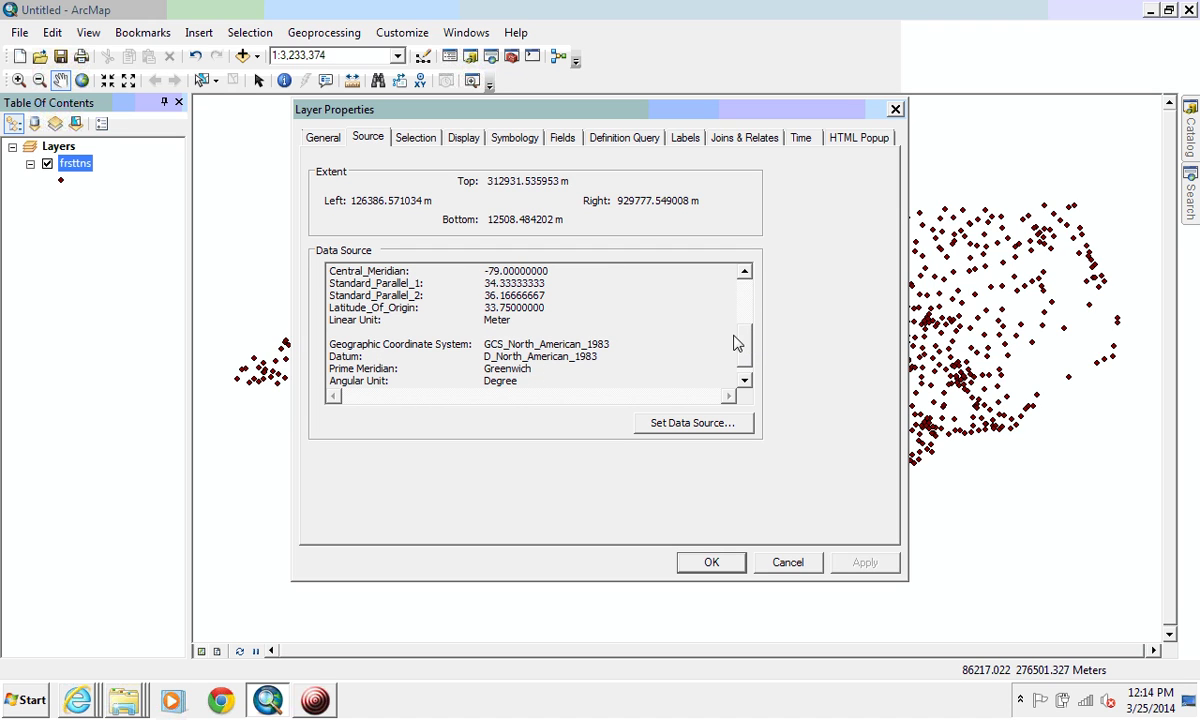
left_click(709, 563)
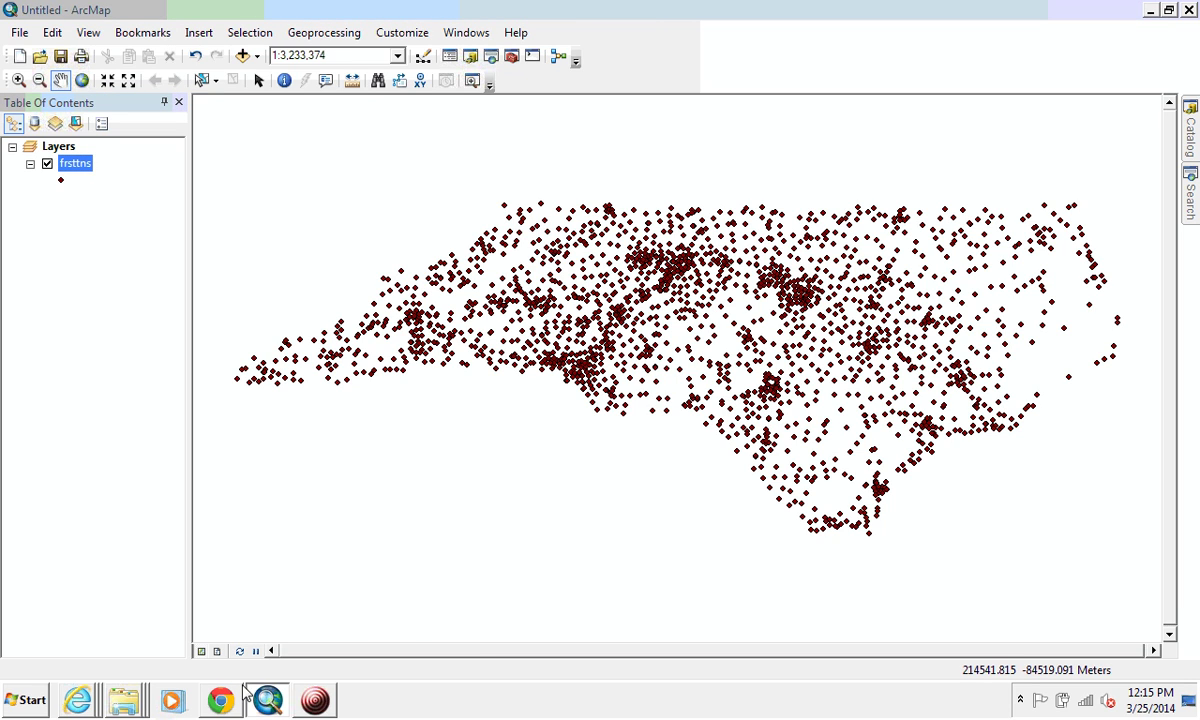
- Switch to Internet Explorer and look through the NC OneMap home page
left_click(1152, 10)
left_click(645, 35)
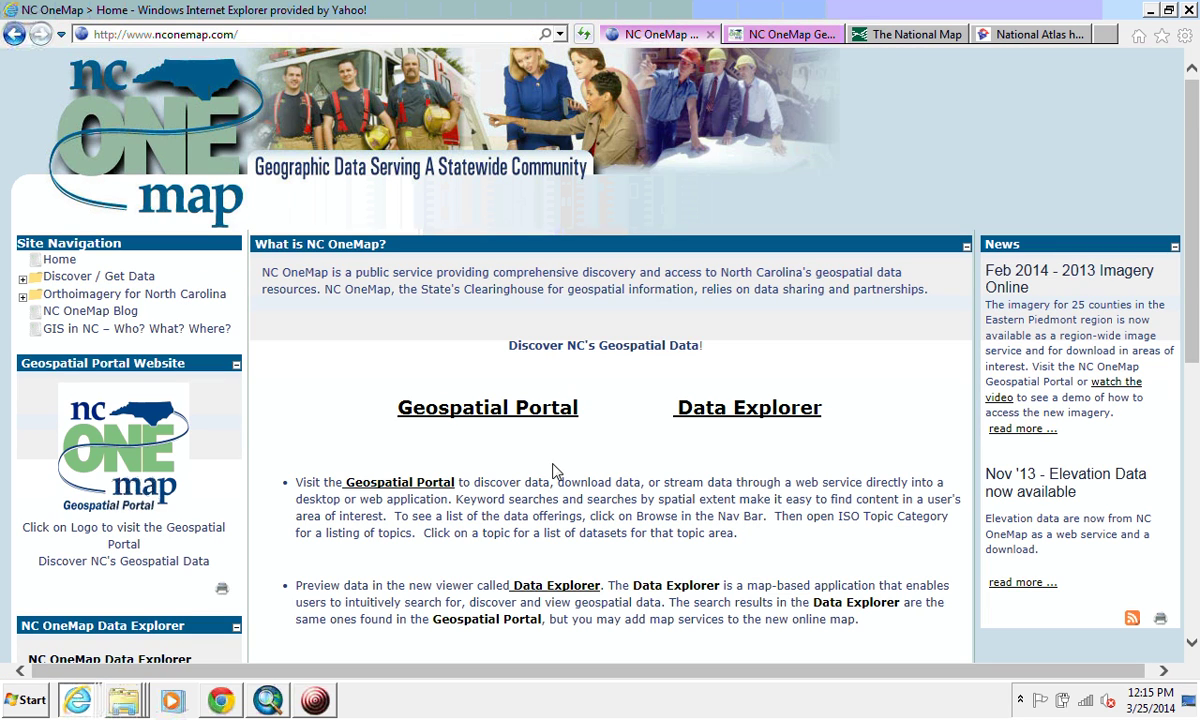
scroll(385, 385, "down", 1)
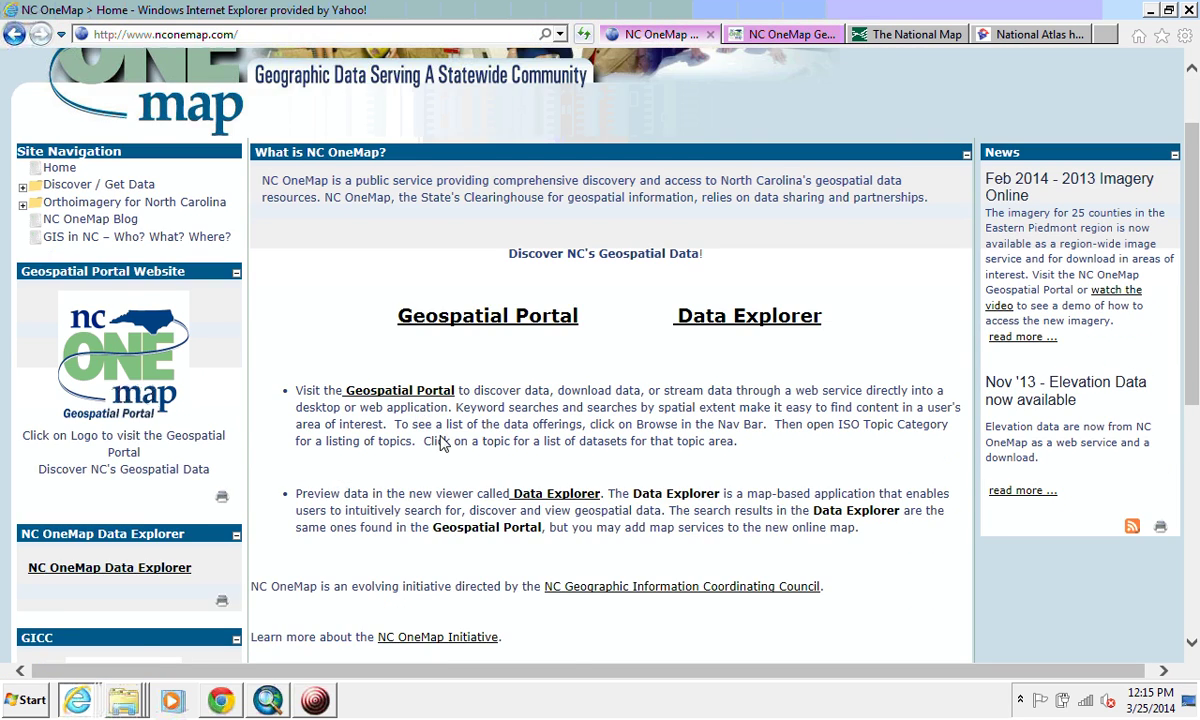
scroll(443, 443, "down", 1)
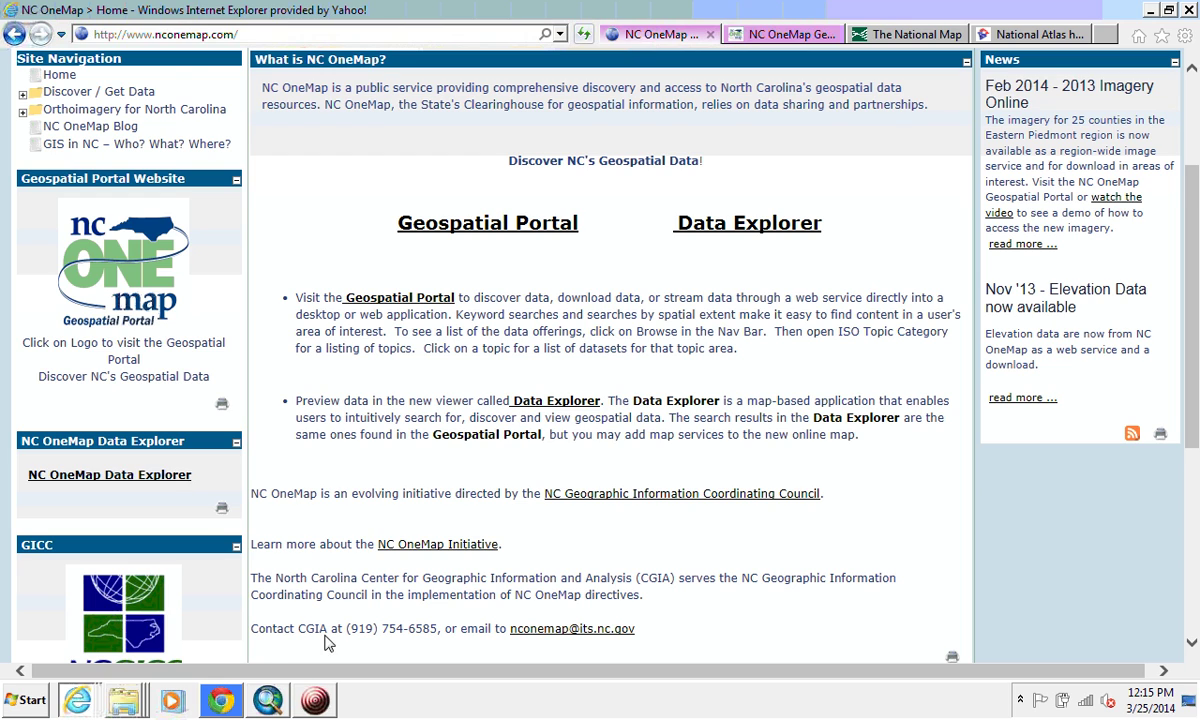
left_click(221, 700)
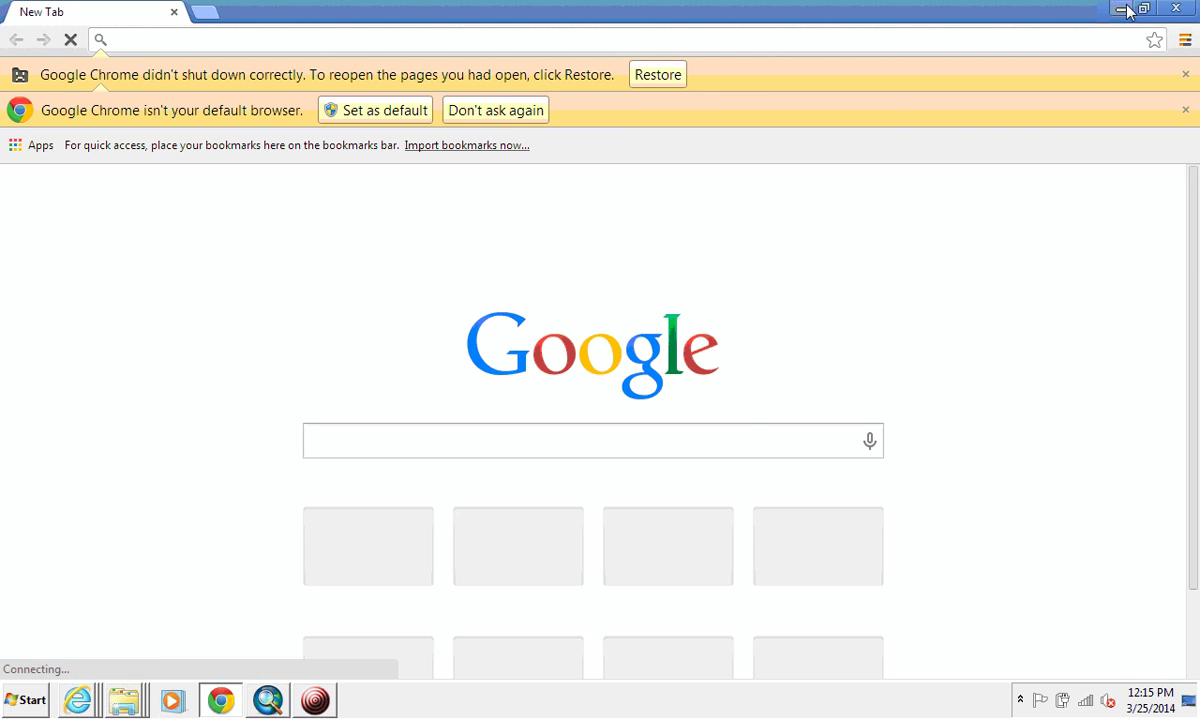
left_click(1121, 8)
scroll(383, 225, "up", 3)
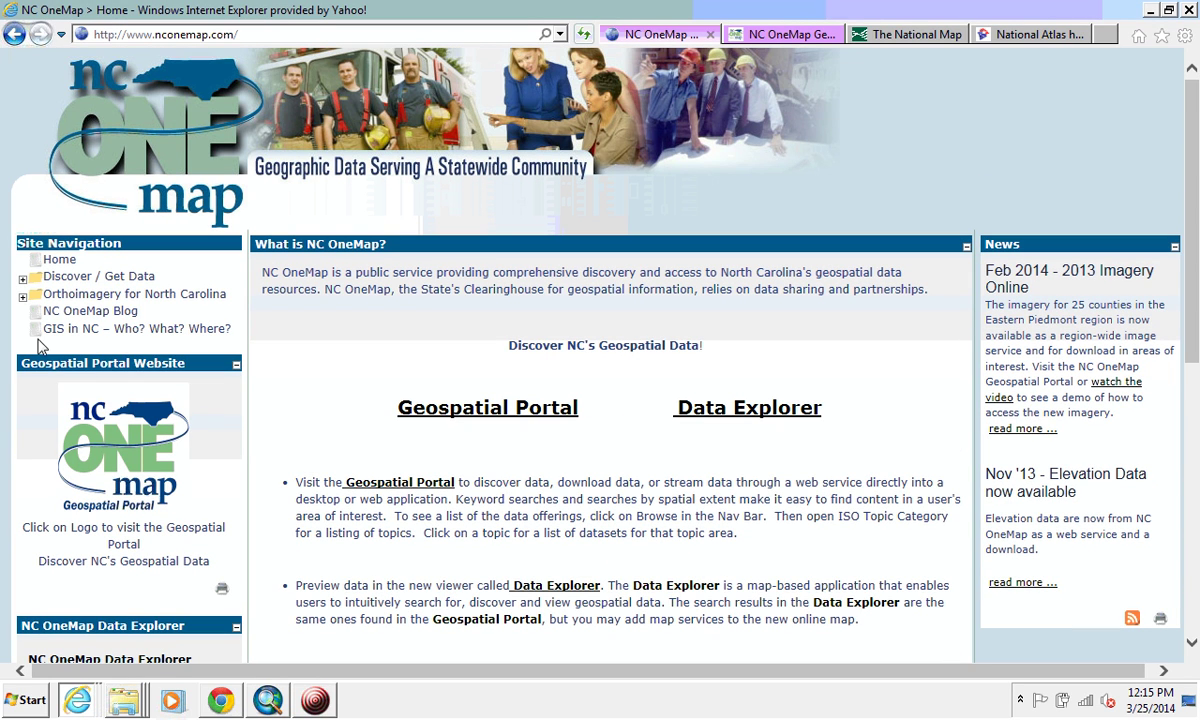
- Open the NC OneMap Blog and read the full post "NC OneMap Web Service Locations To Be Retired"
left_click(75, 312)
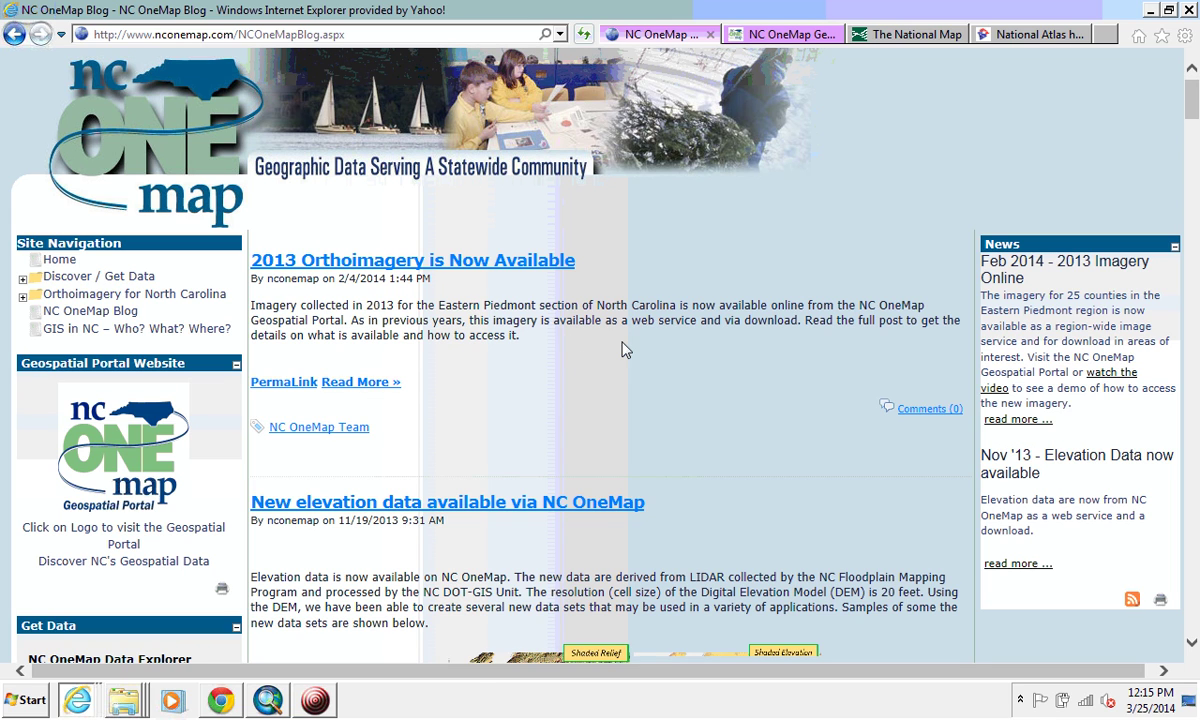
scroll(600, 380, "down", 3)
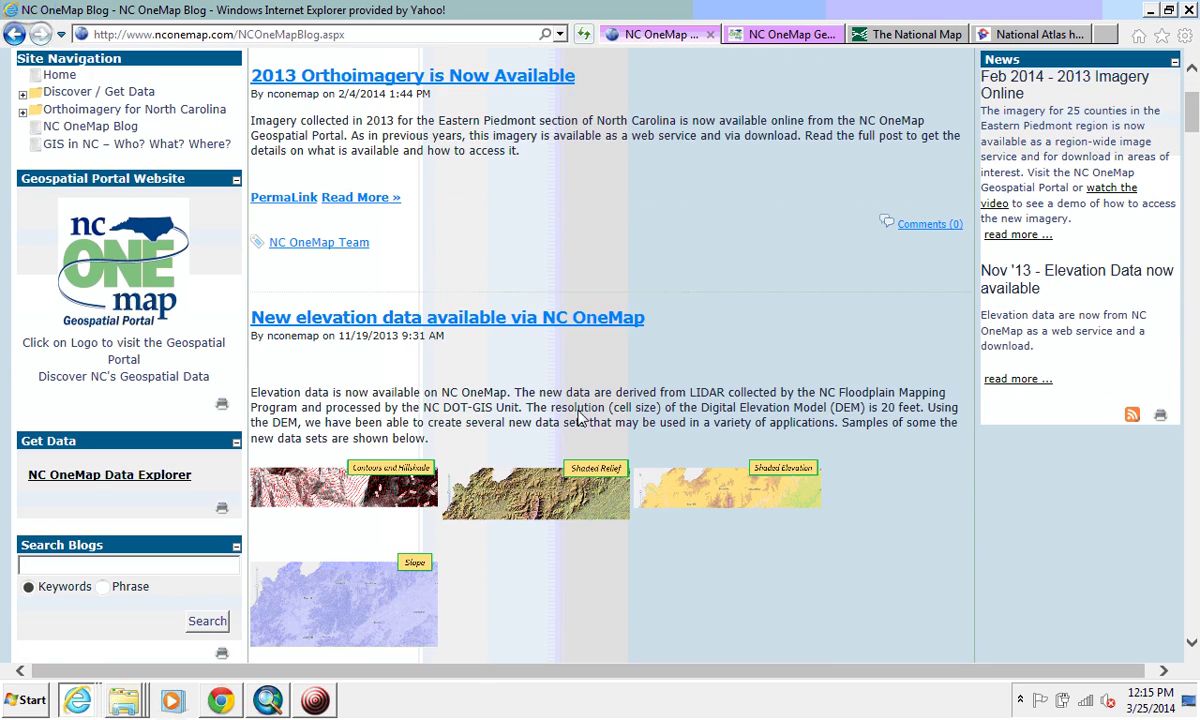
scroll(580, 420, "down", 1)
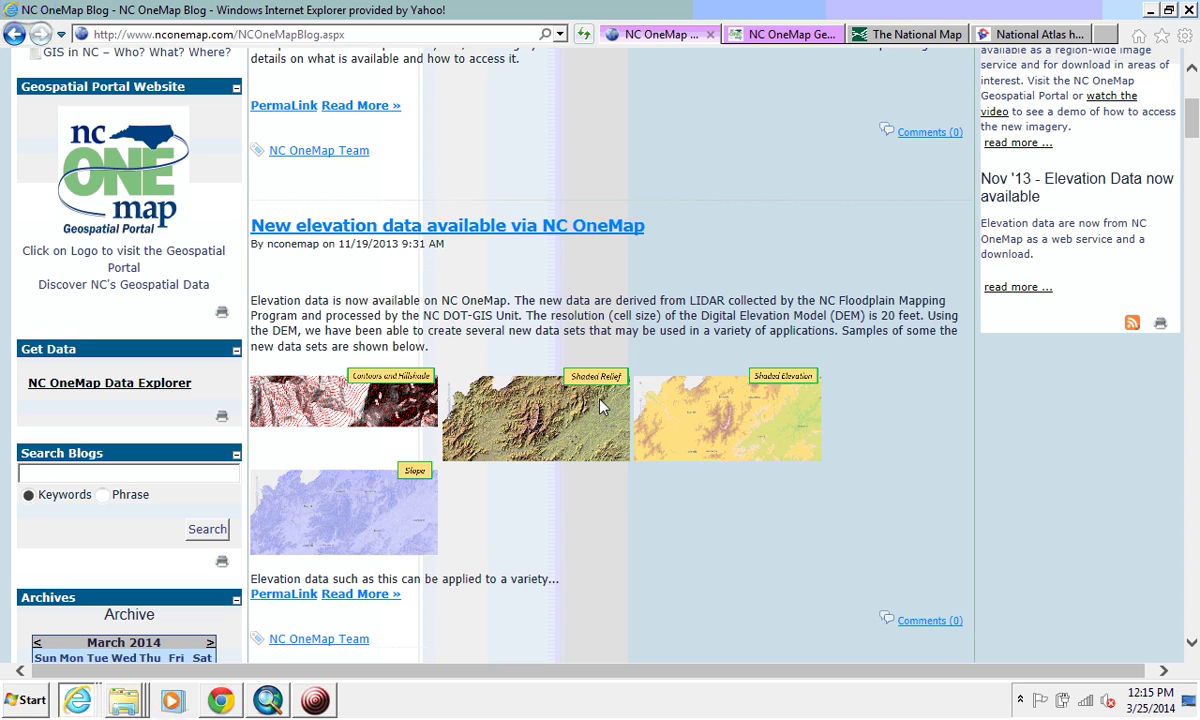
scroll(601, 404, "down", 6)
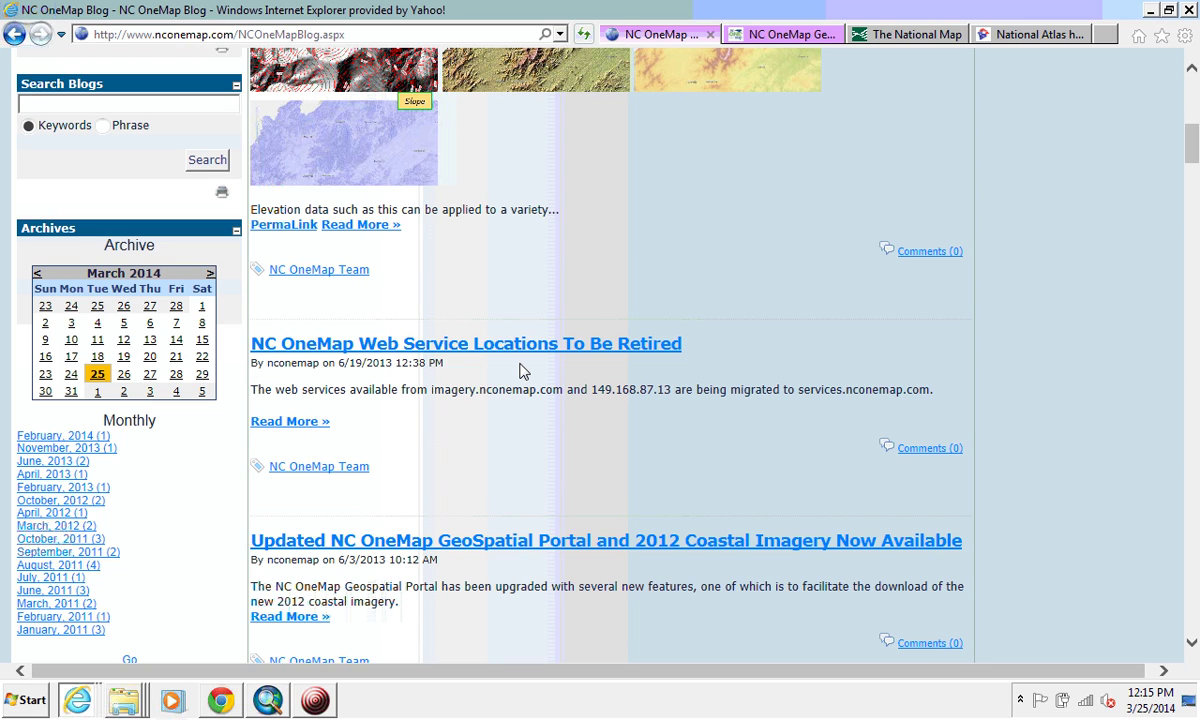
left_click(318, 422)
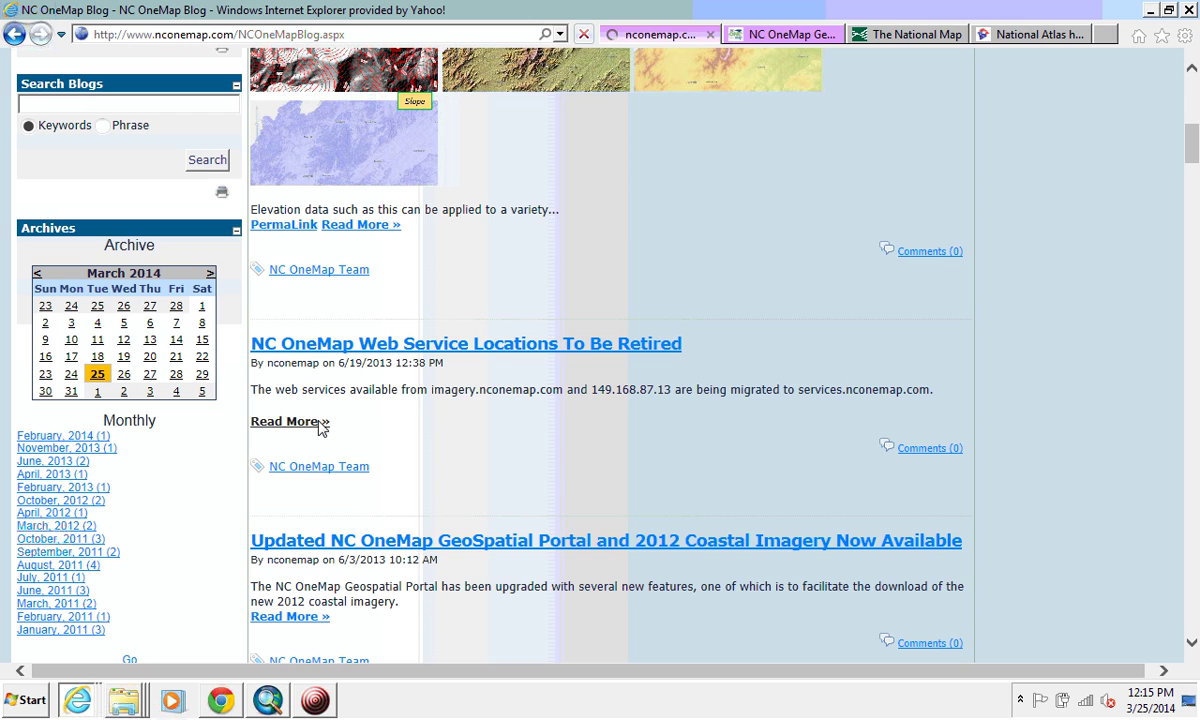
scroll(572, 437, "down", 3)
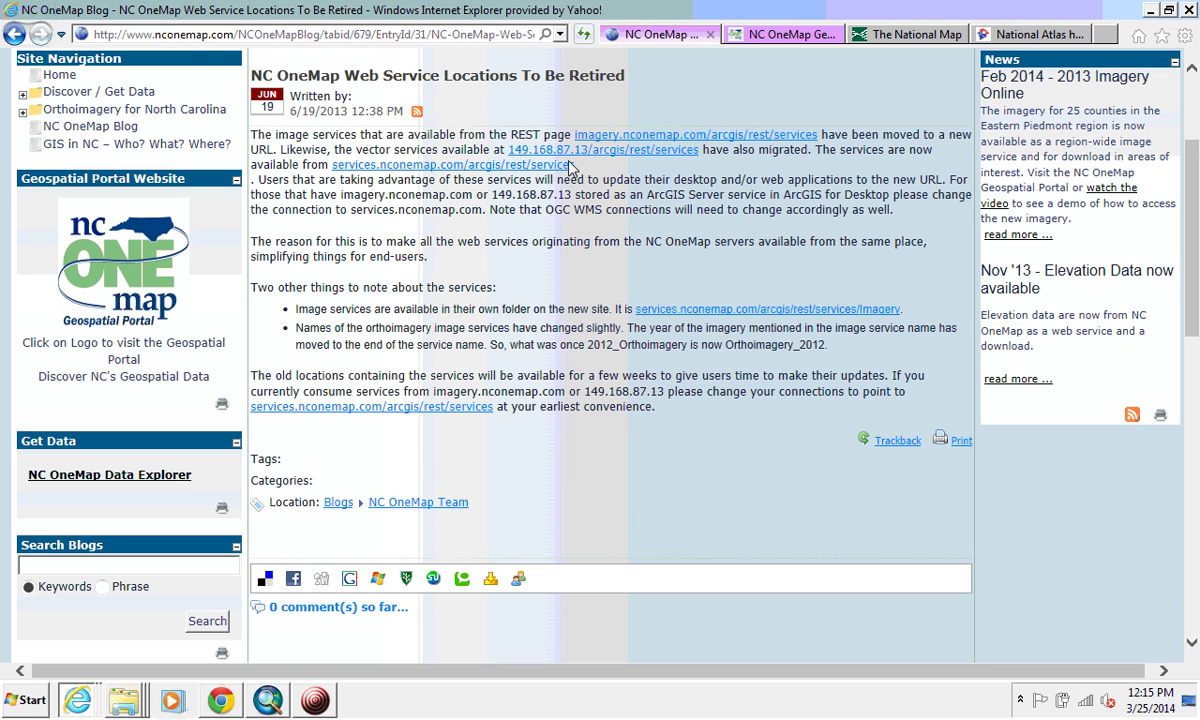
- Copy the address services.nconemap.com/arcgis/rest/services of the migrated services from the blog post
left_click_drag(572, 167, 331, 165)
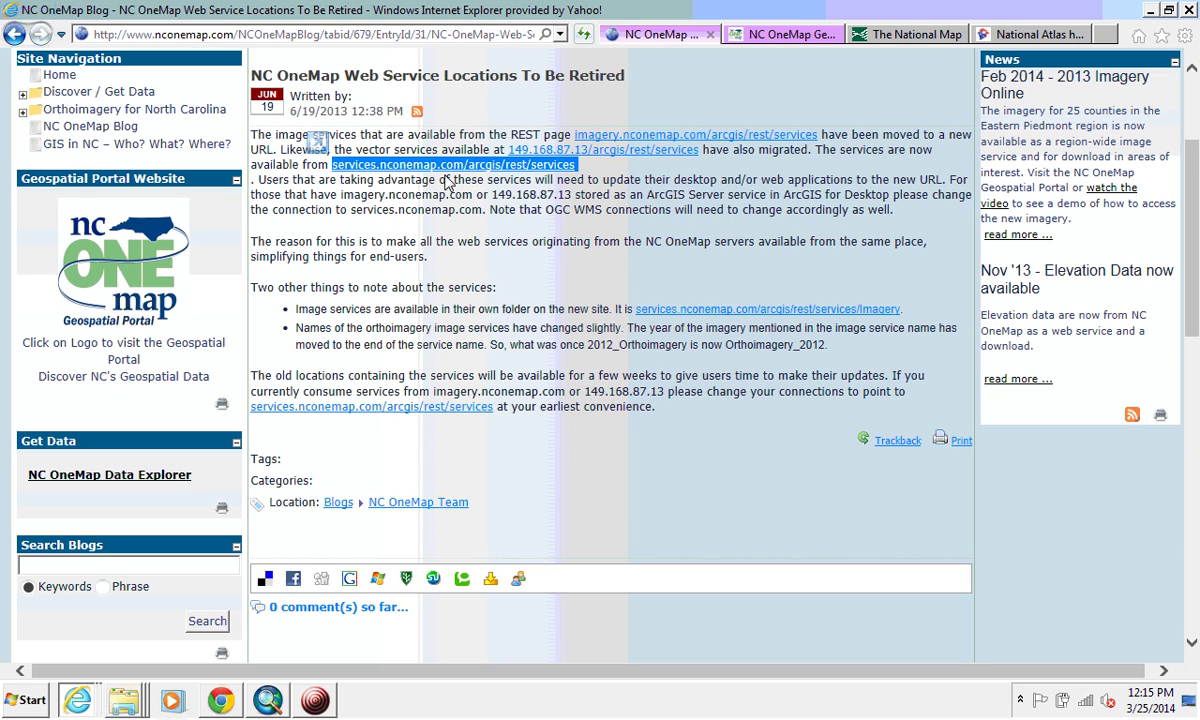
right_click(538, 172)
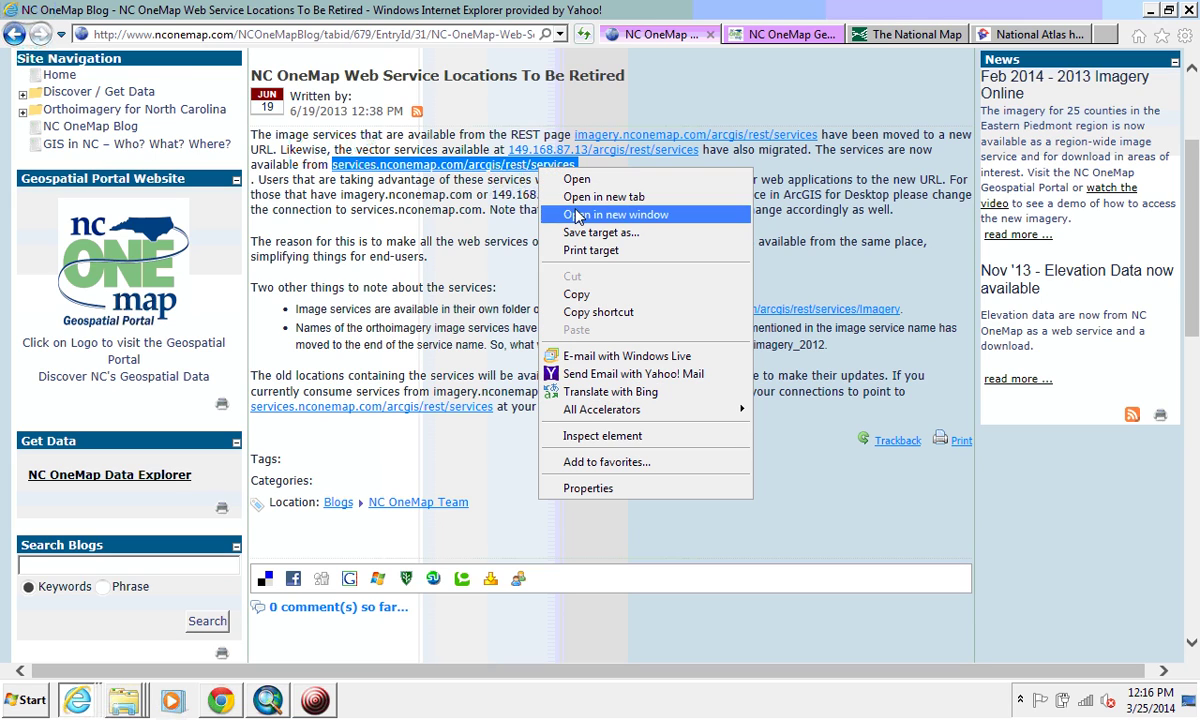
left_click(592, 280)
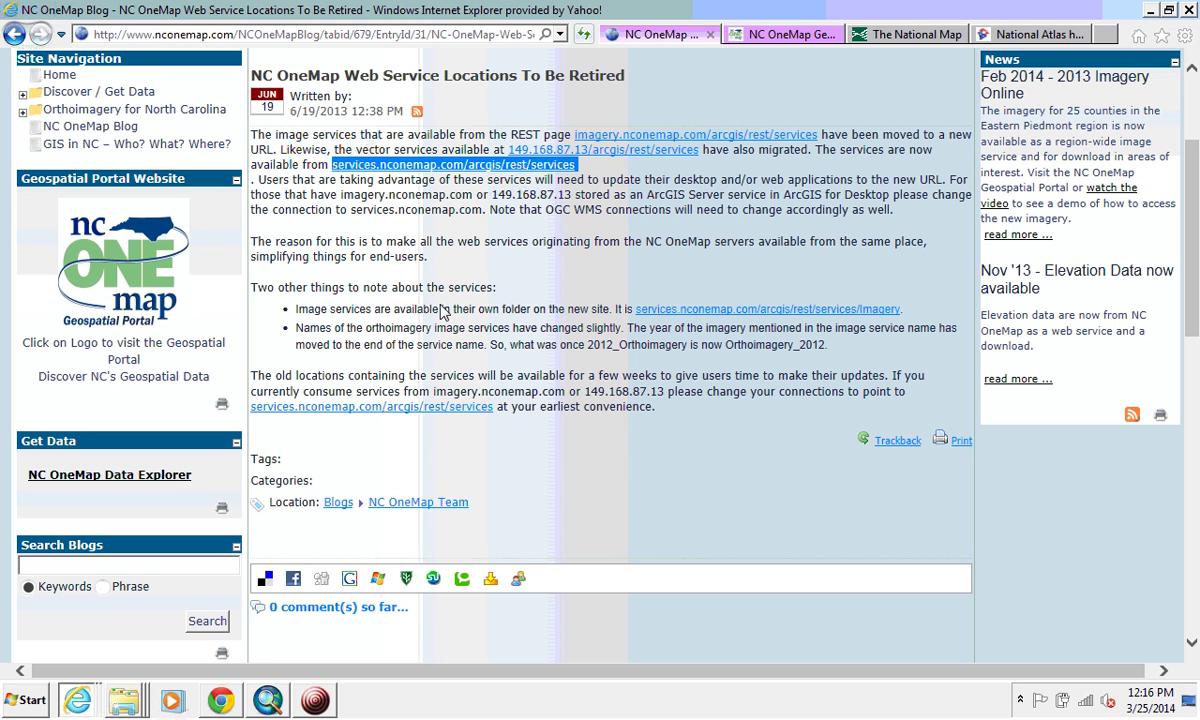
- Switch to ArcMap and expand the folder connections, database connections and GIS servers in the catalog
left_click(268, 700)
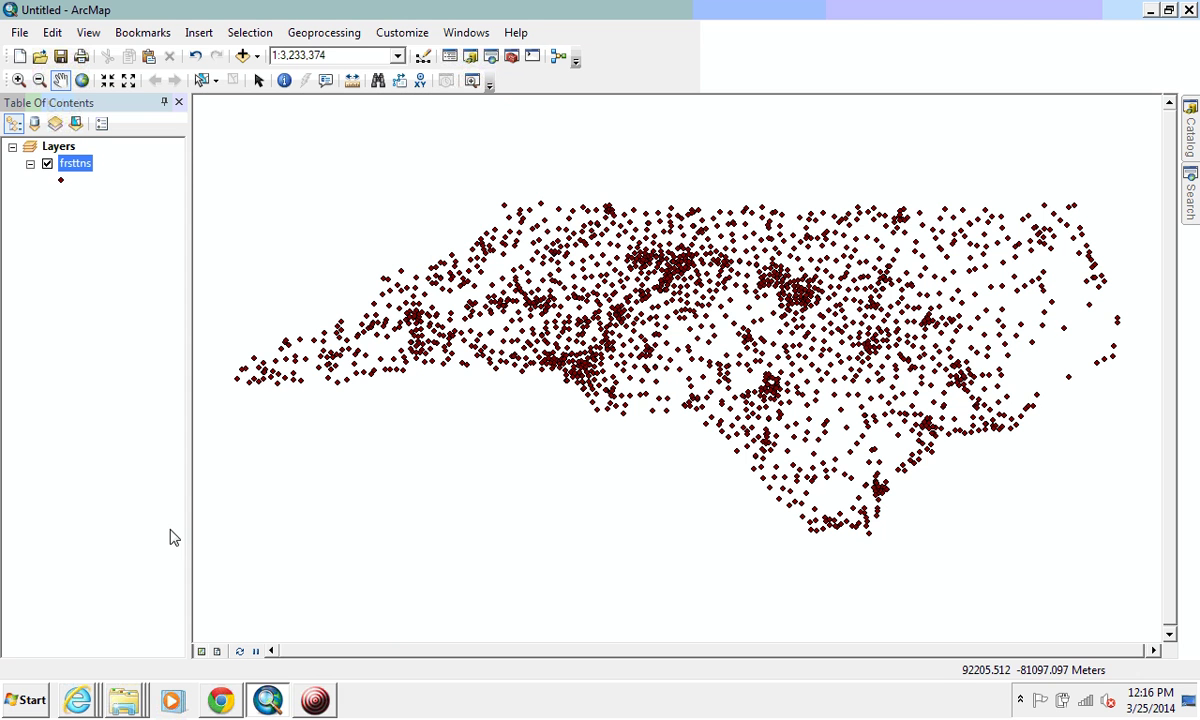
left_click(1189, 140)
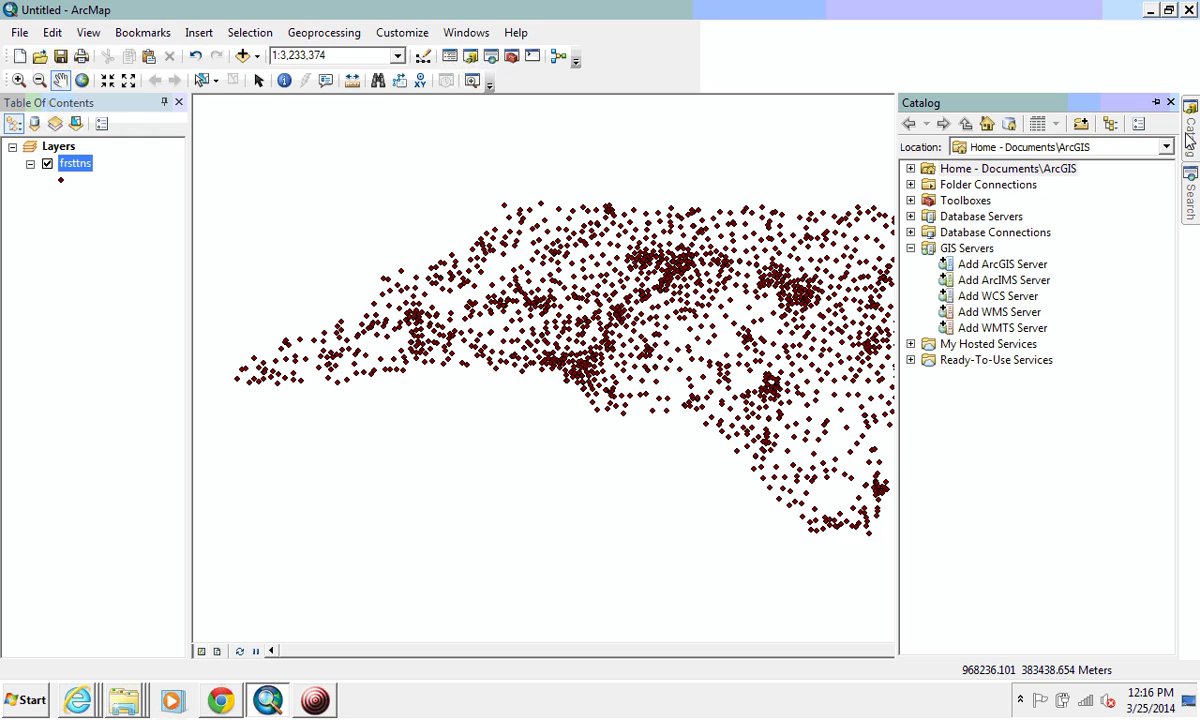
left_click(910, 249)
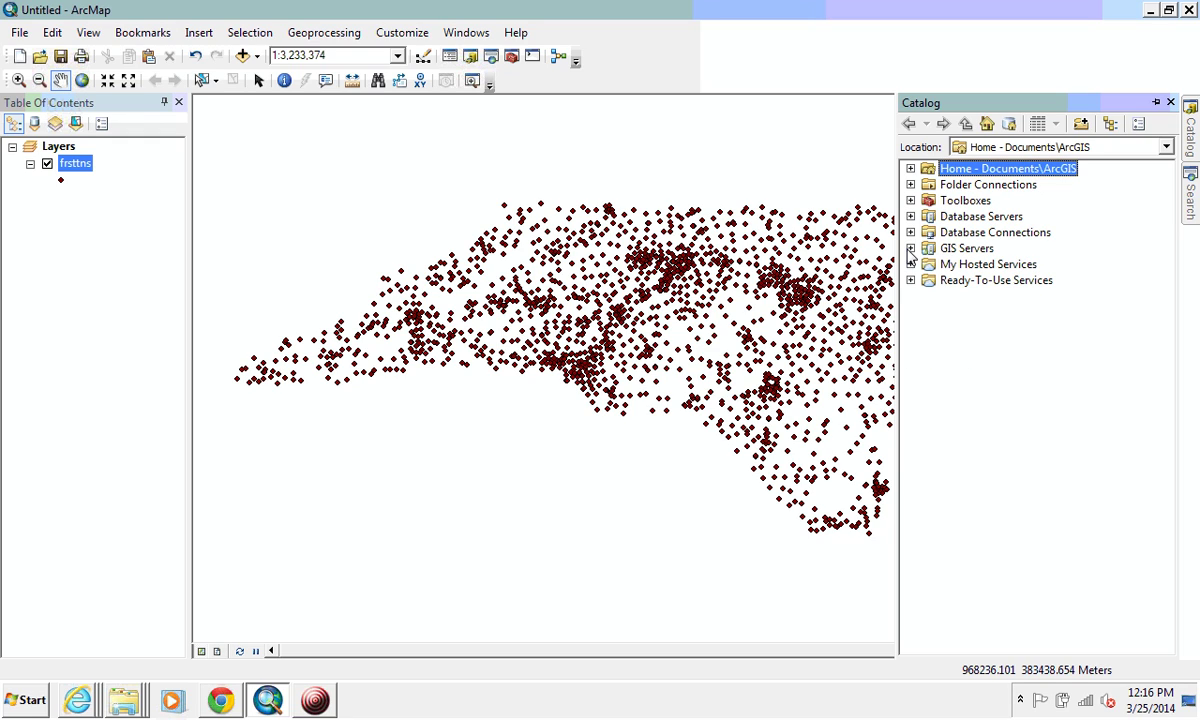
left_click(910, 185)
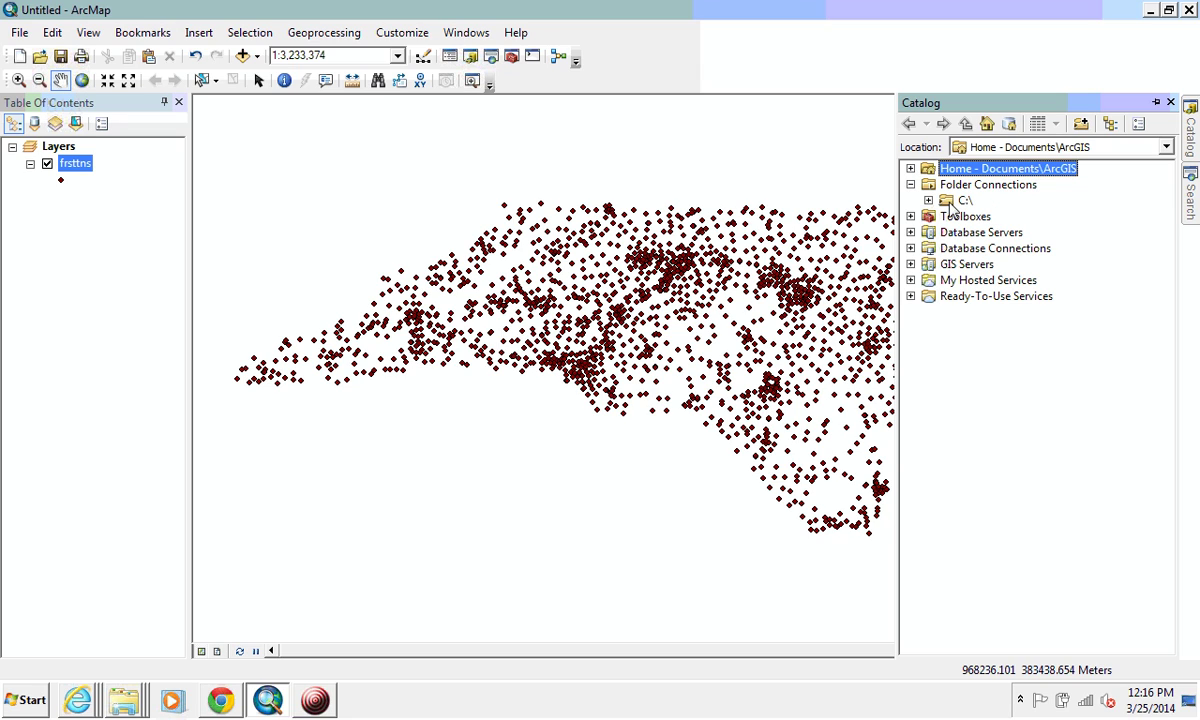
left_click(910, 217)
left_click(911, 217)
left_click(910, 248)
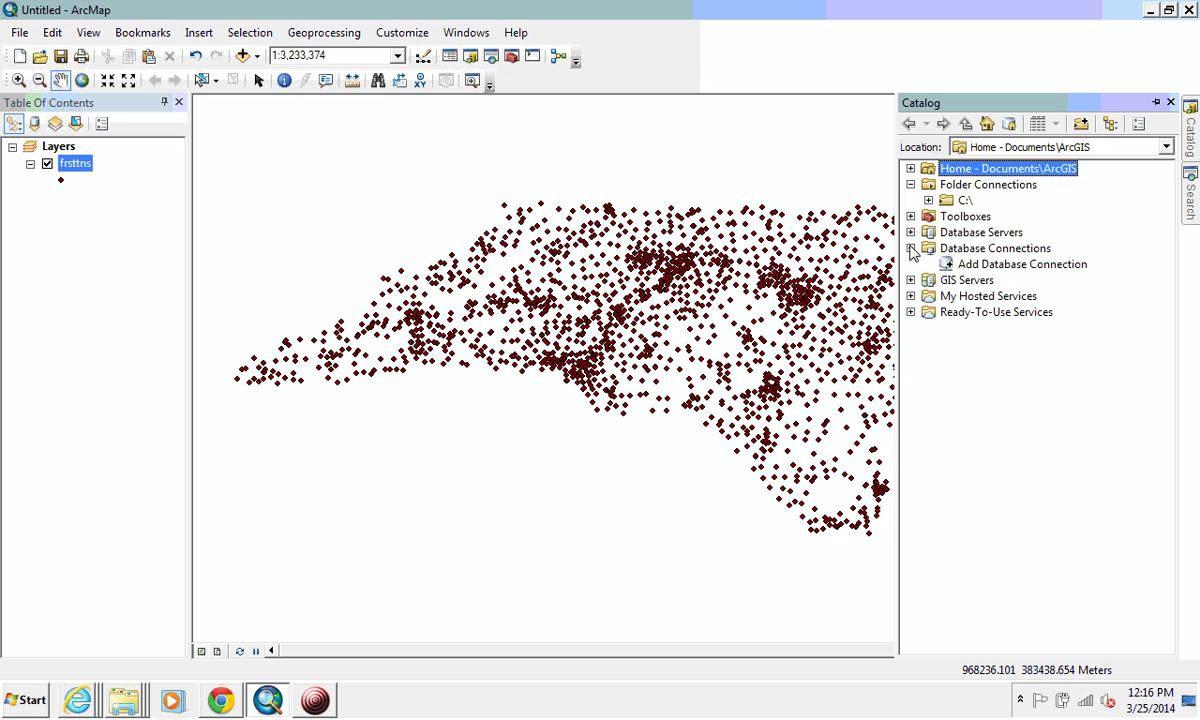
left_click(910, 280)
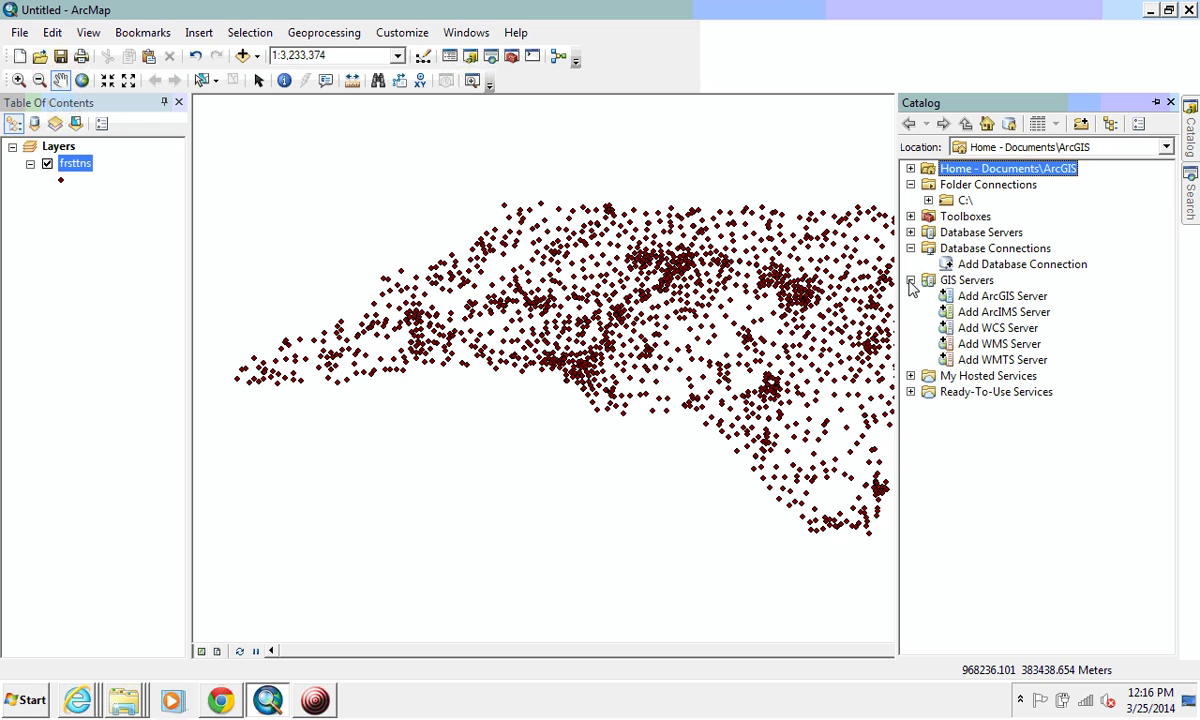
double_click(1030, 298)
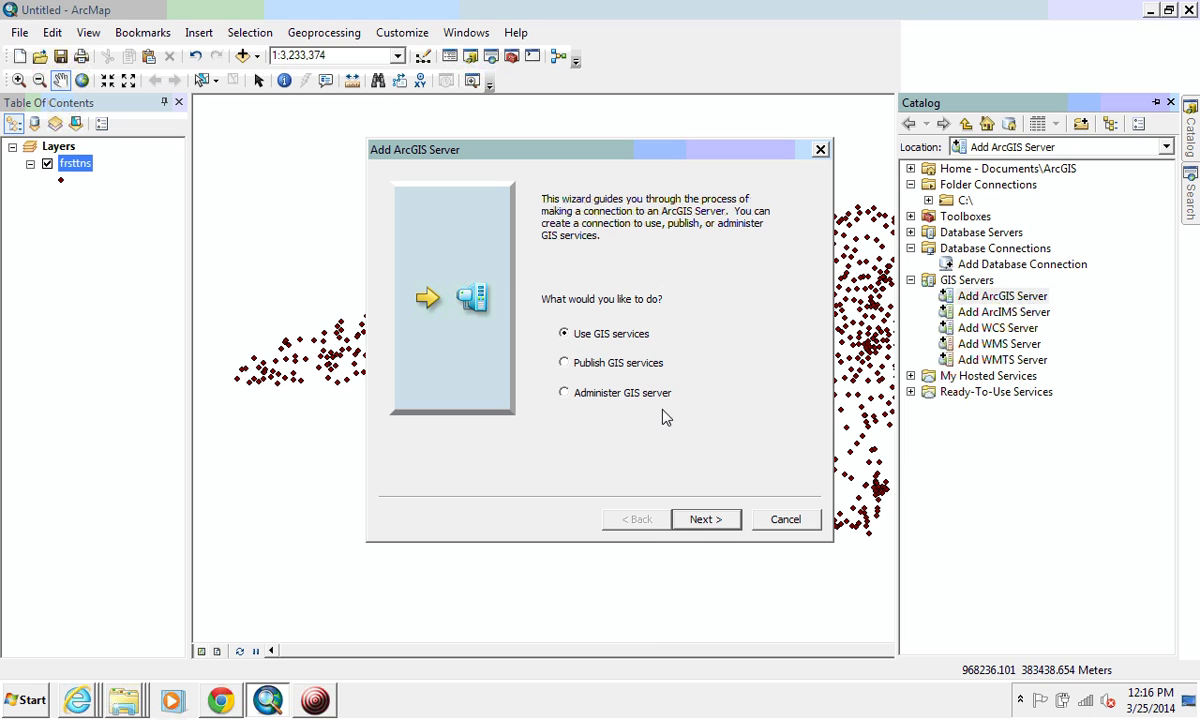
left_click(712, 521)
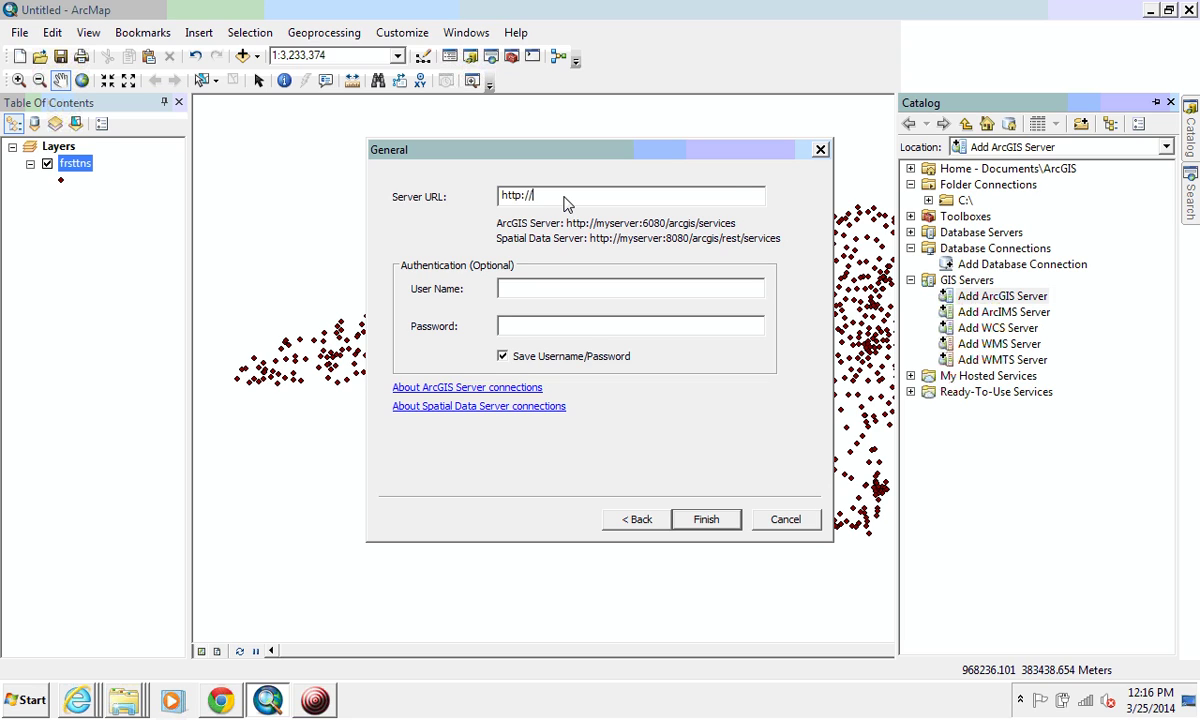
key("ctrl+v")
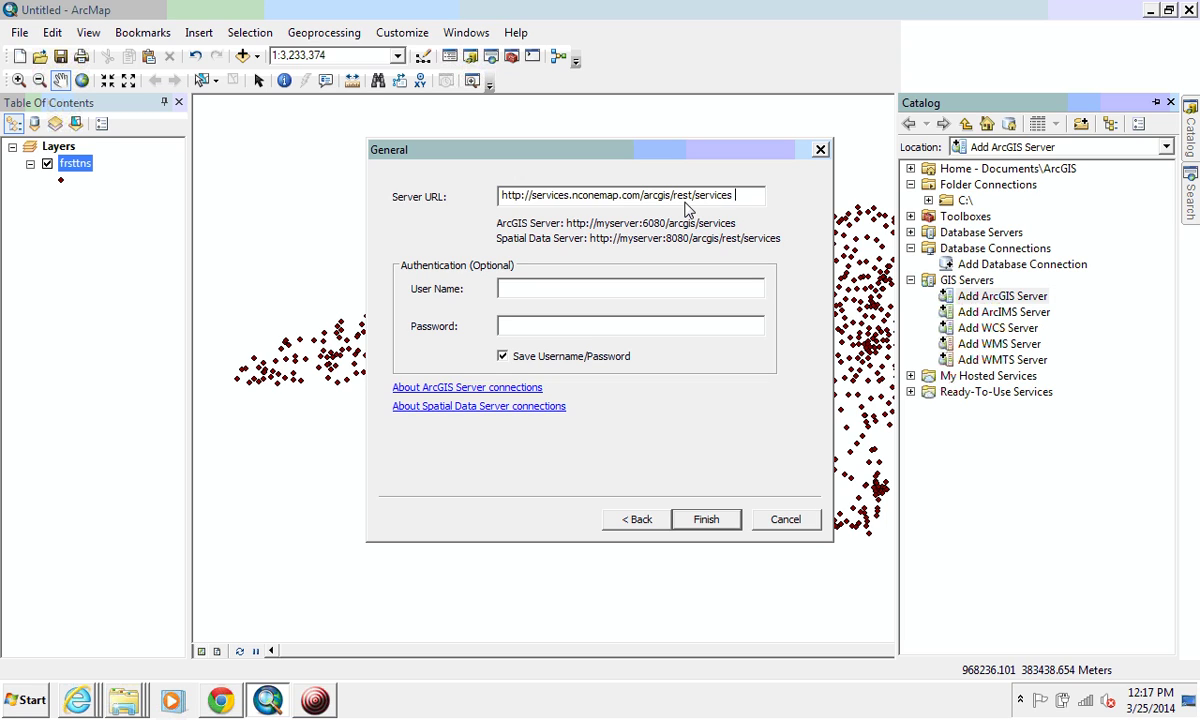
left_click(707, 519)
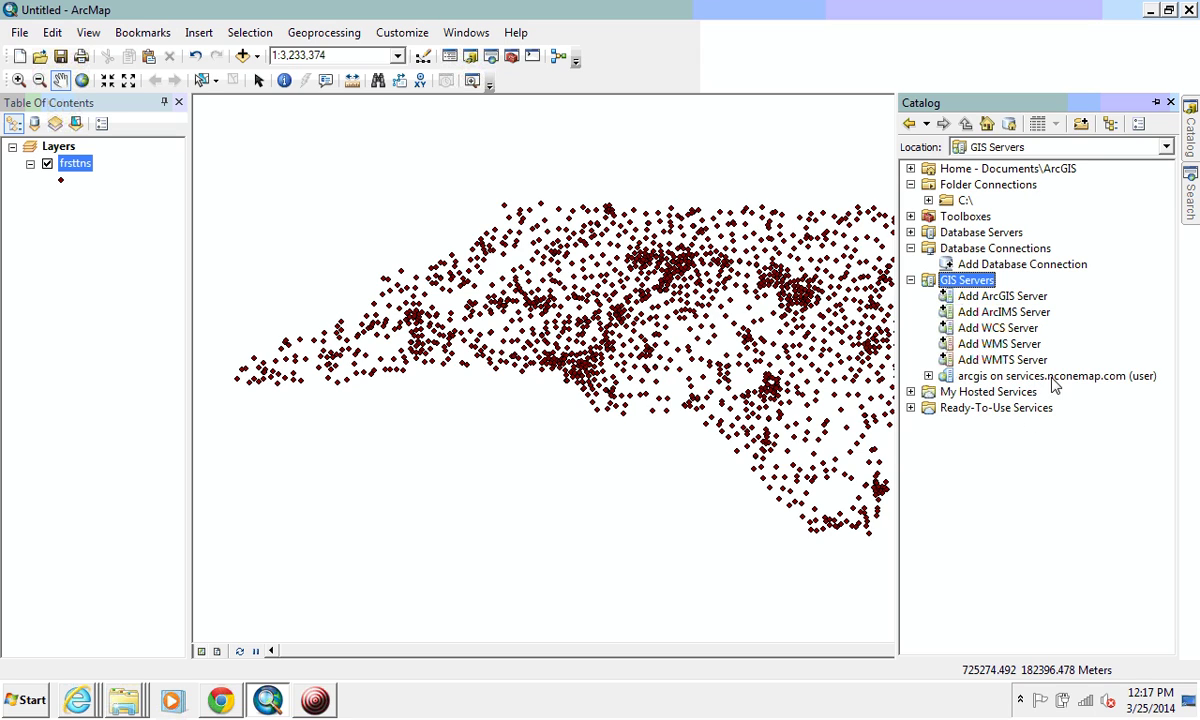
- Expand the services.nconemap.com server connection and add its NC1Map_Boundaries service to the map below the frsttns layer
left_click(930, 376)
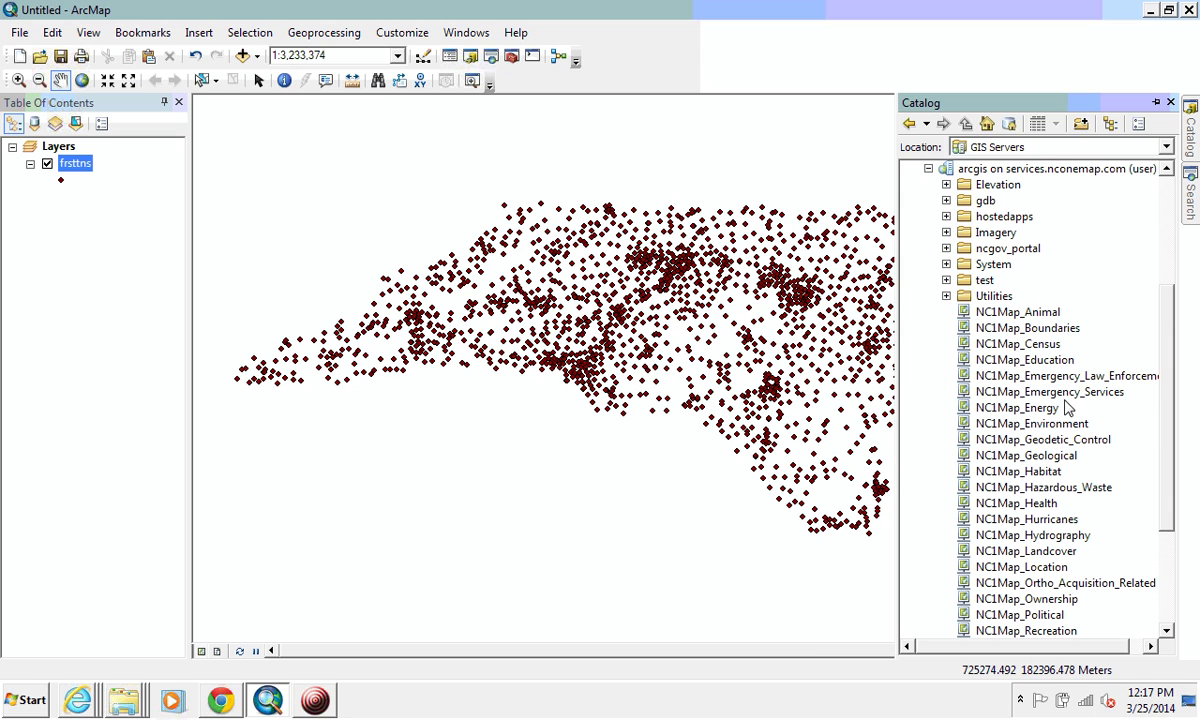
left_click(990, 312)
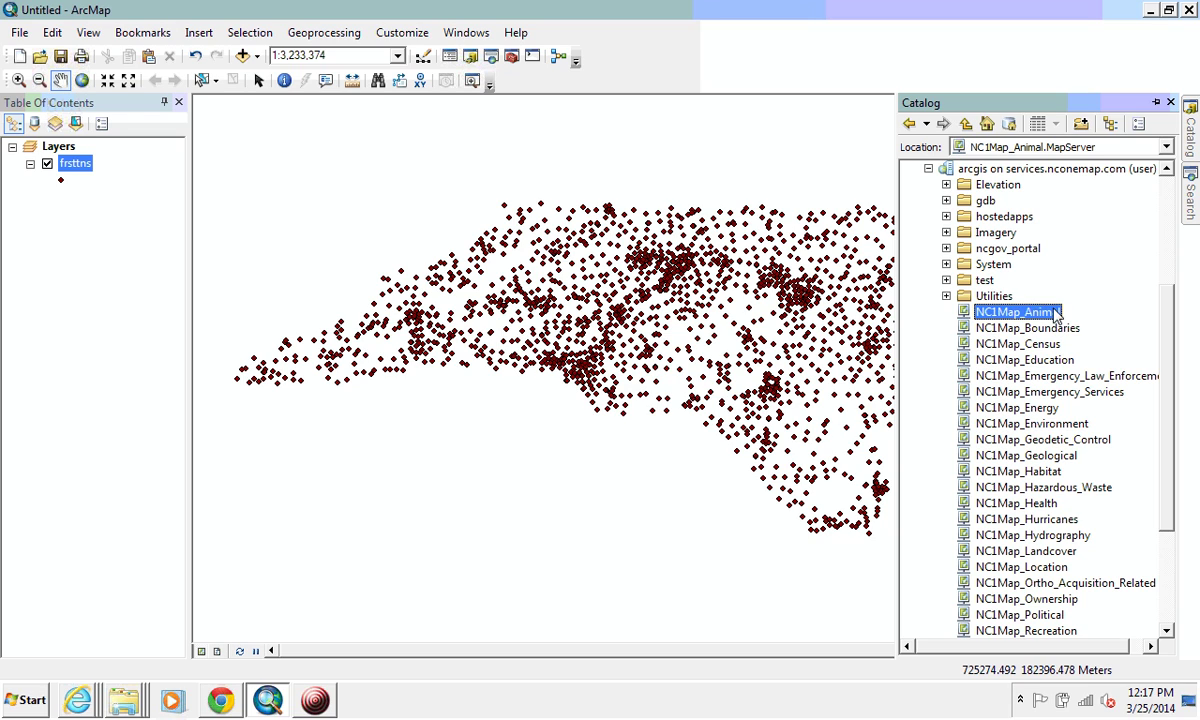
left_click(1060, 329)
left_click(1000, 344)
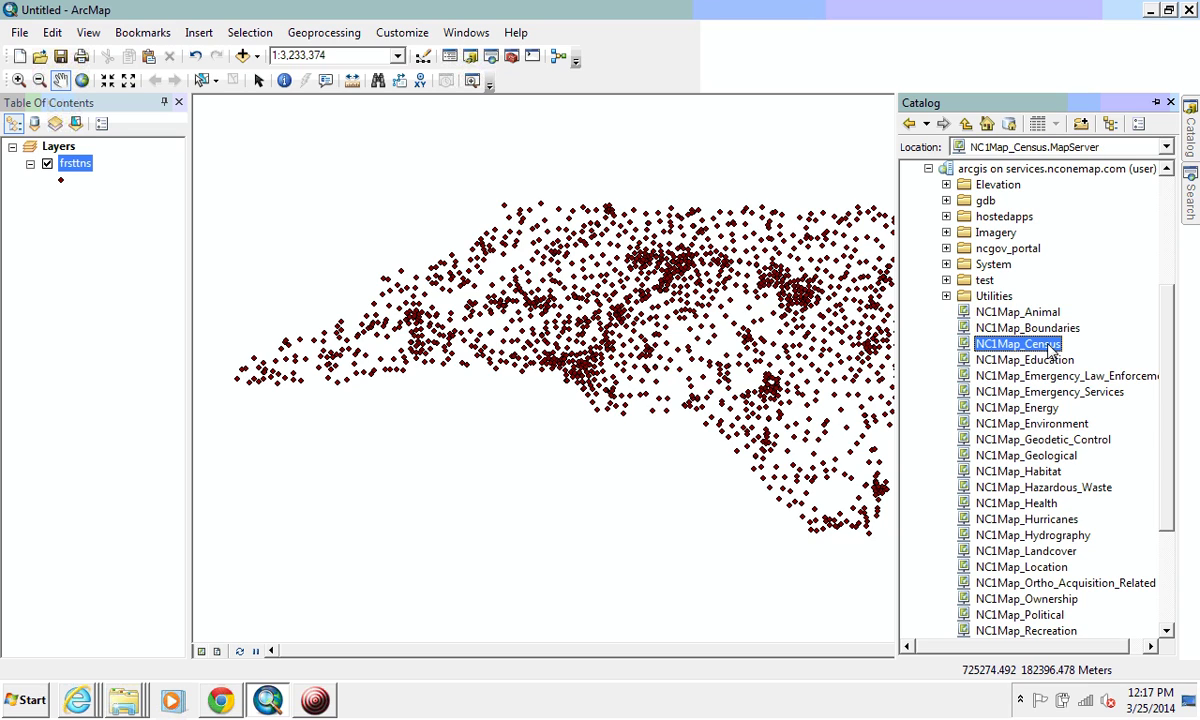
left_click(1048, 330)
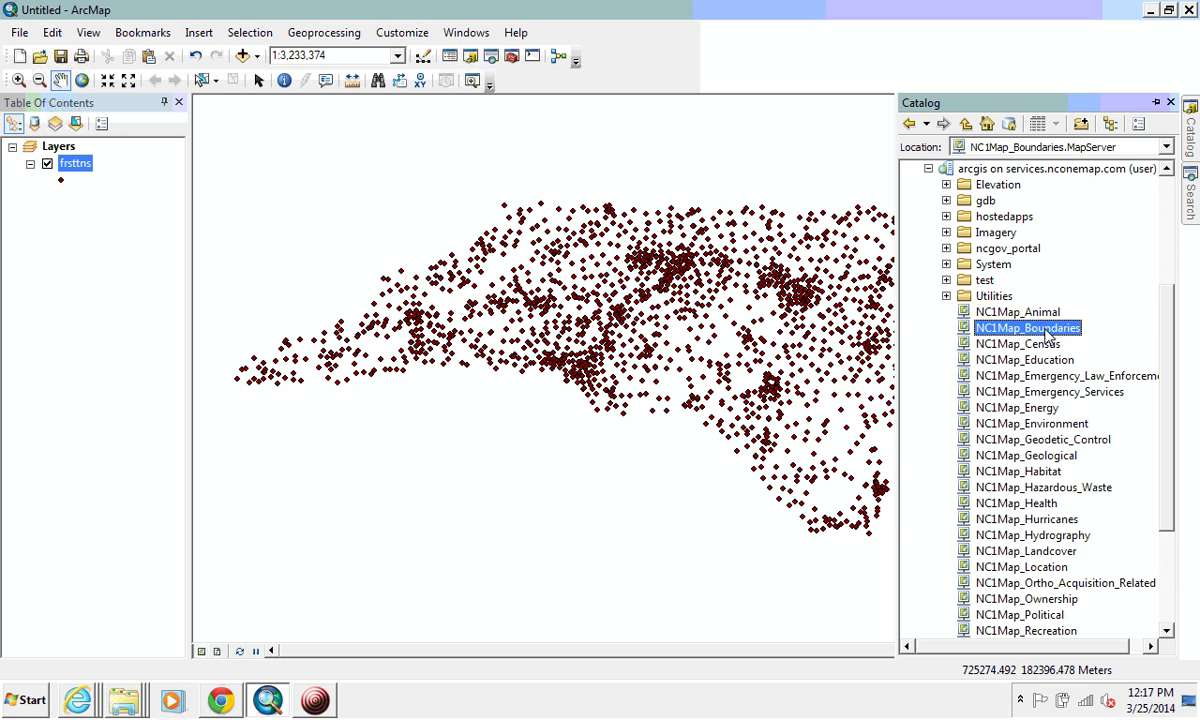
left_click_drag(1048, 334, 120, 232)
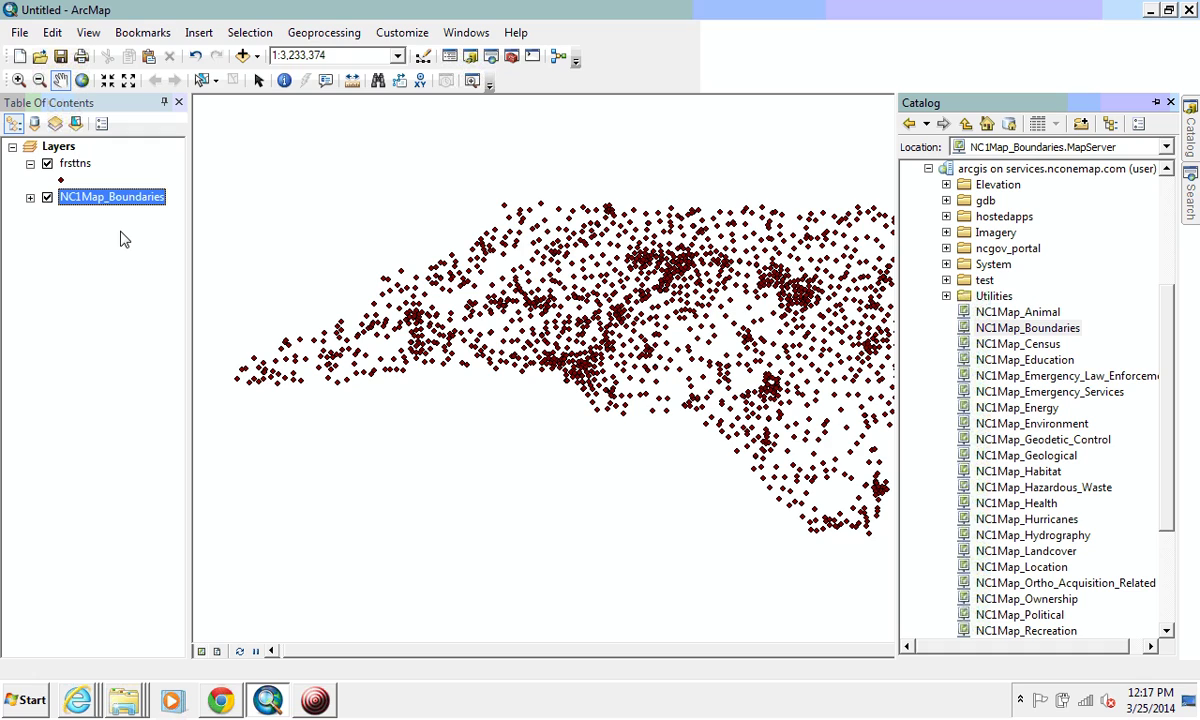
- Expand the NC1Map_Boundaries layer and turn off its Townships and ZIP Code Tabulation Areas sublayers
left_click(30, 198)
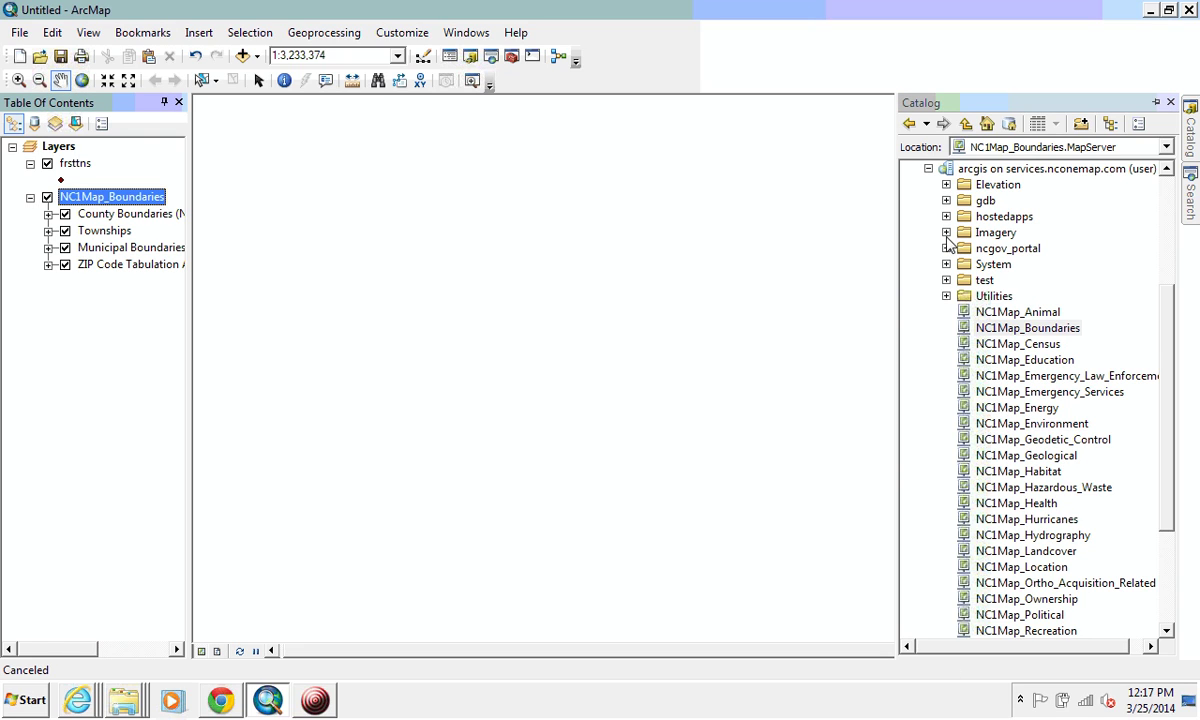
scroll(1168, 388, "down", 1)
left_click_drag(1168, 388, 1173, 463)
scroll(996, 327, "up", 7)
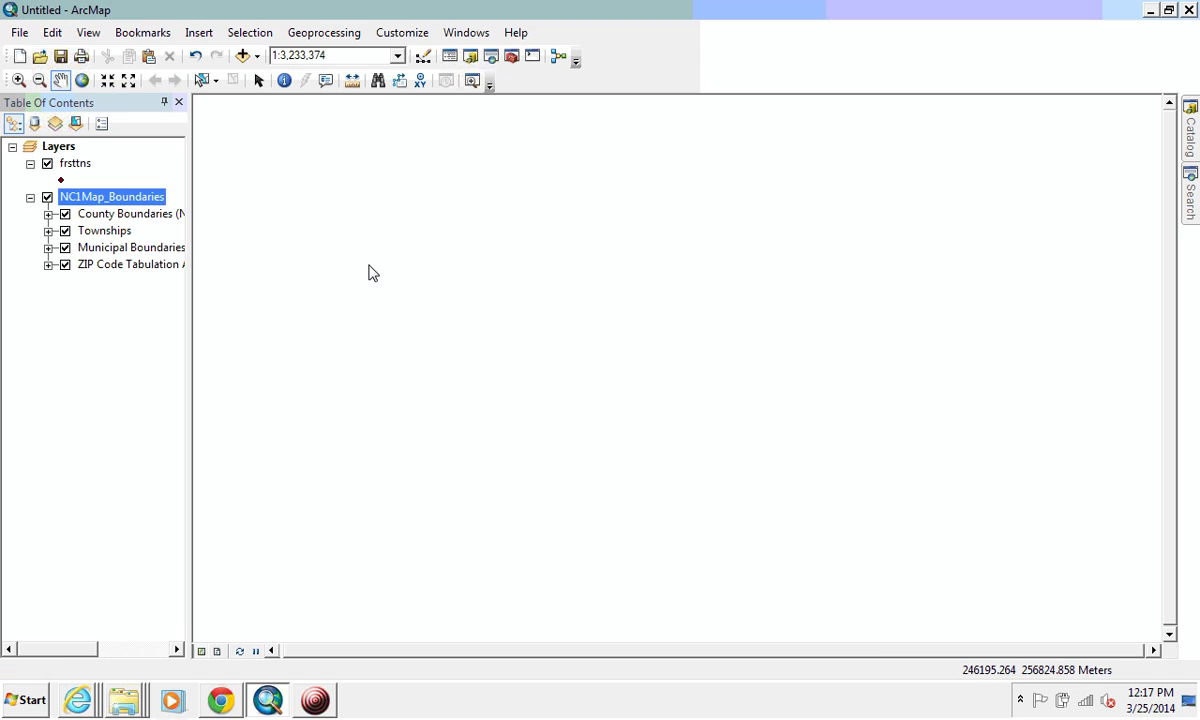
left_click(82, 80)
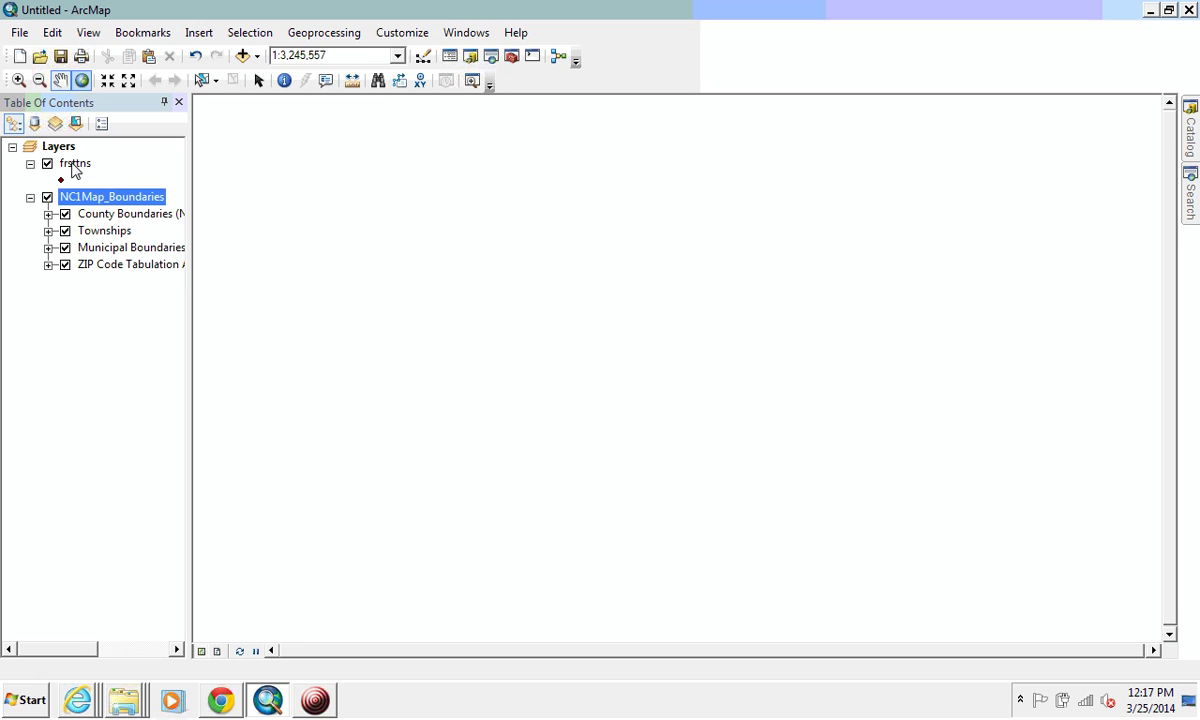
left_click(1190, 130)
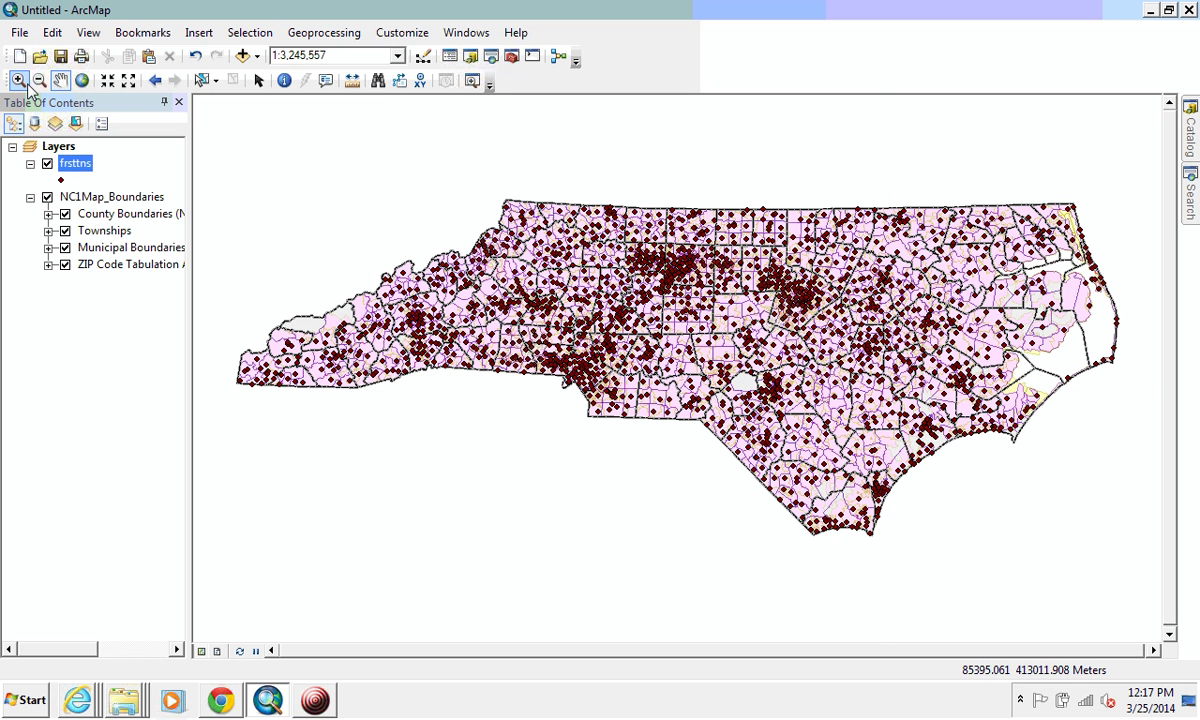
left_click(65, 231)
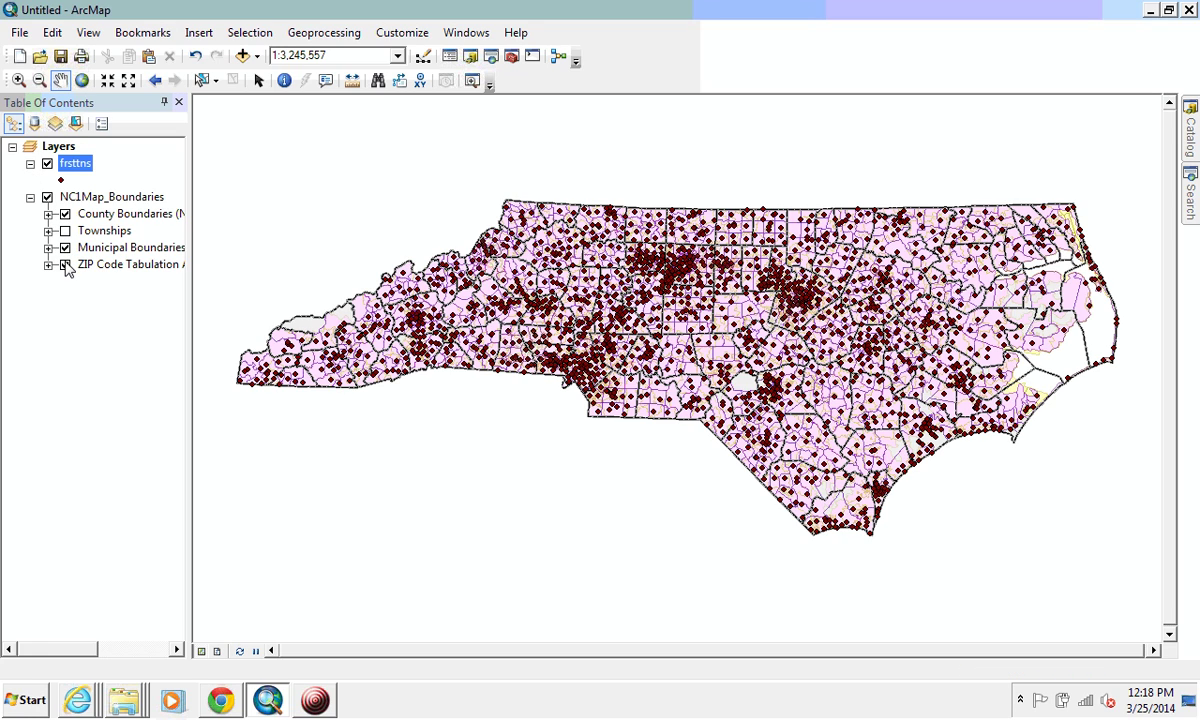
left_click(65, 264)
left_click(65, 264)
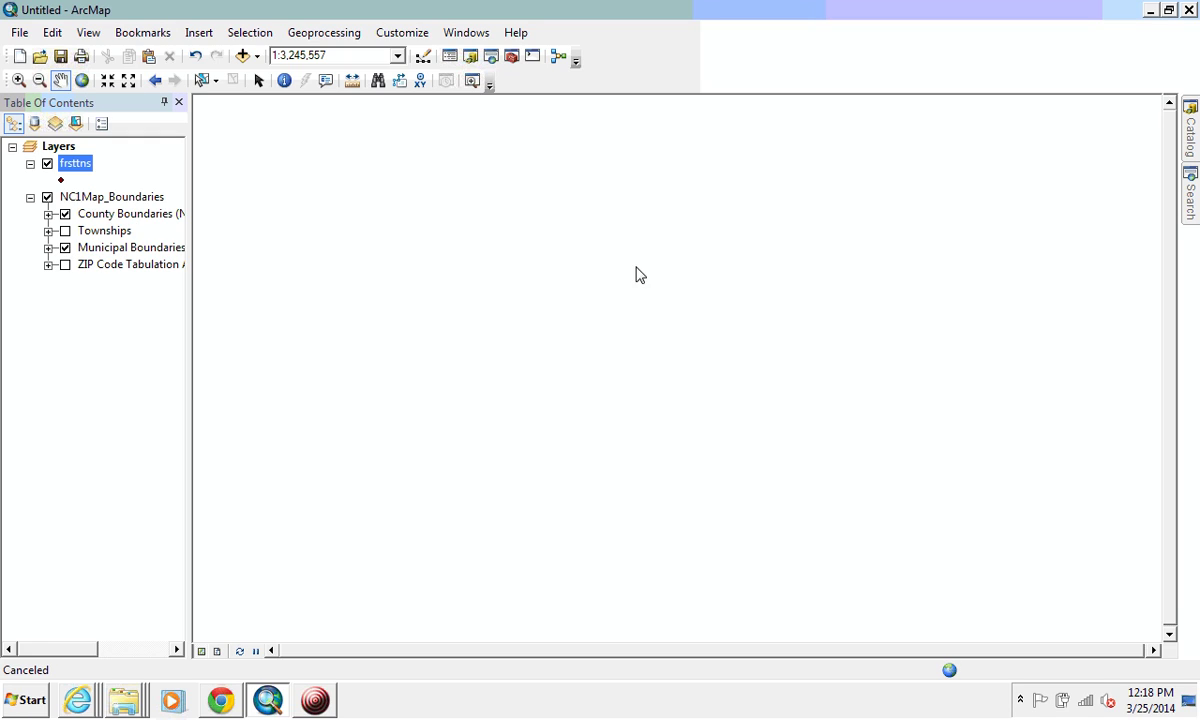
- Inspect the fire stations and boundaries around Durham, and review the general, source and sublayer properties of NC1Map_Boundaries
left_click(18, 80)
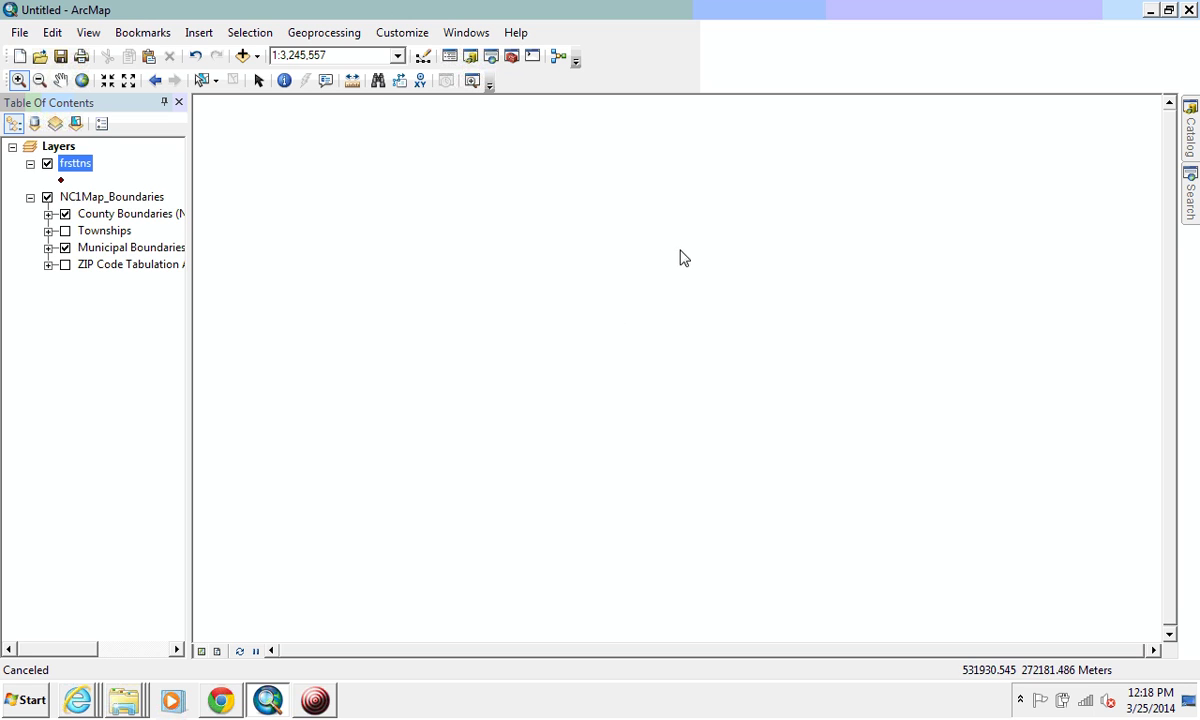
left_click_drag(680, 252, 852, 392)
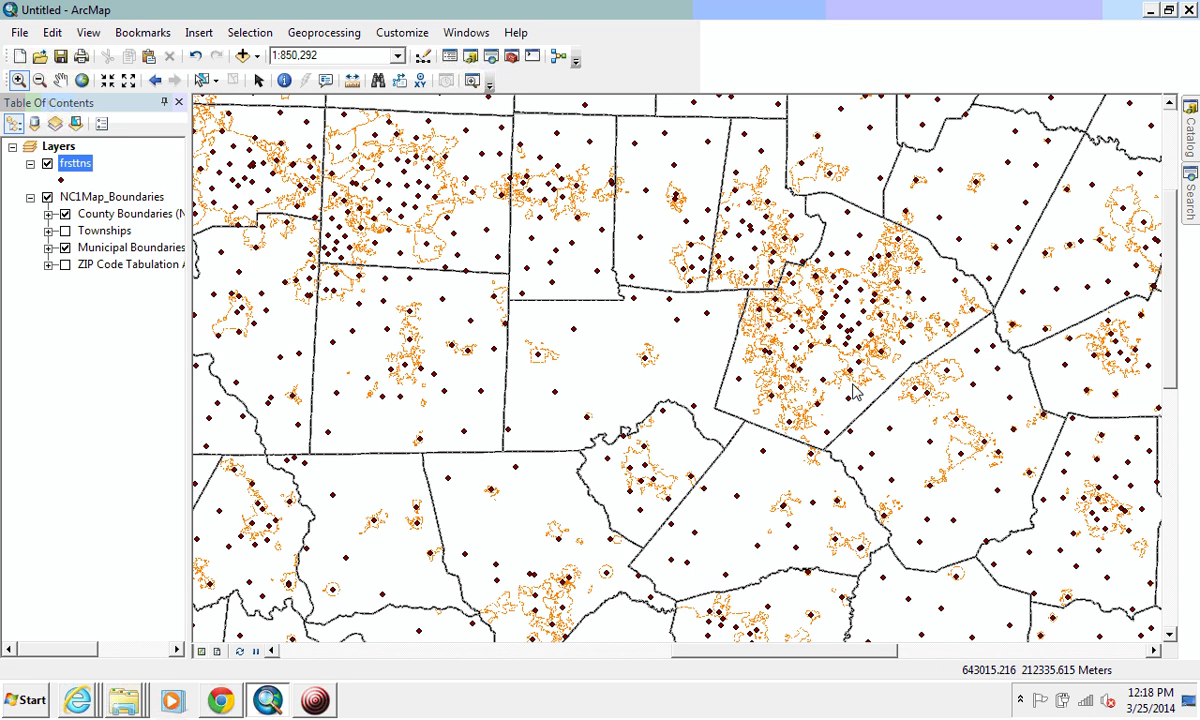
left_click_drag(675, 120, 848, 330)
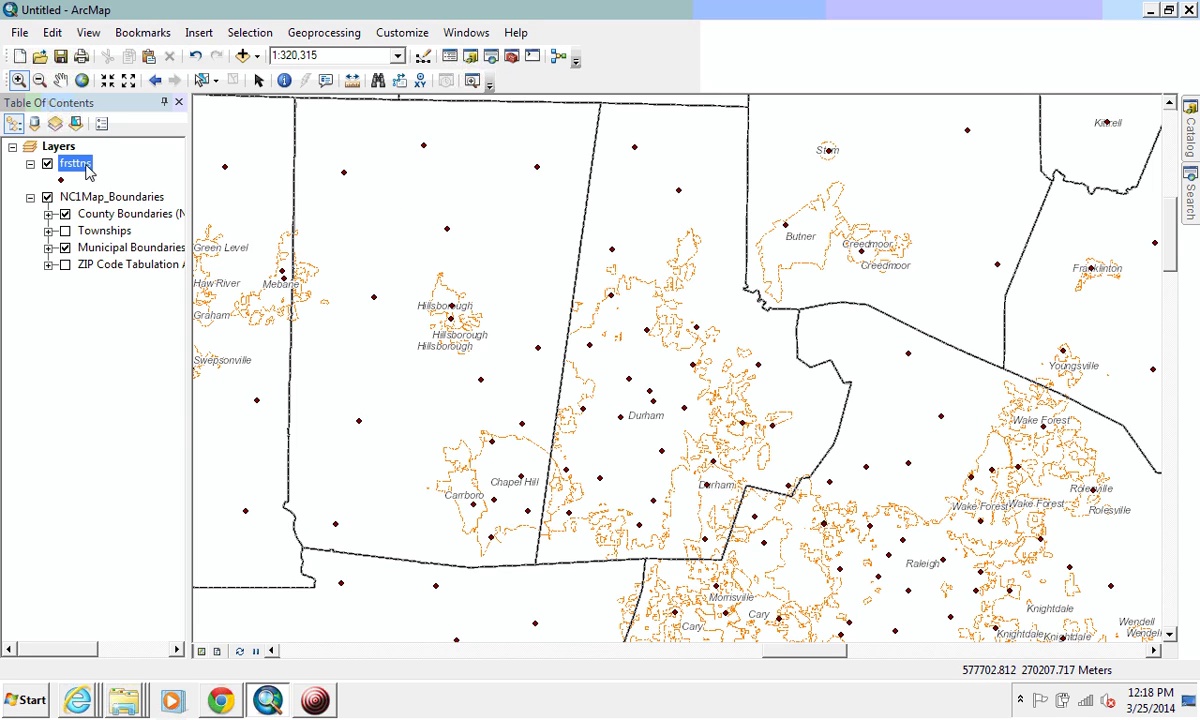
right_click(86, 197)
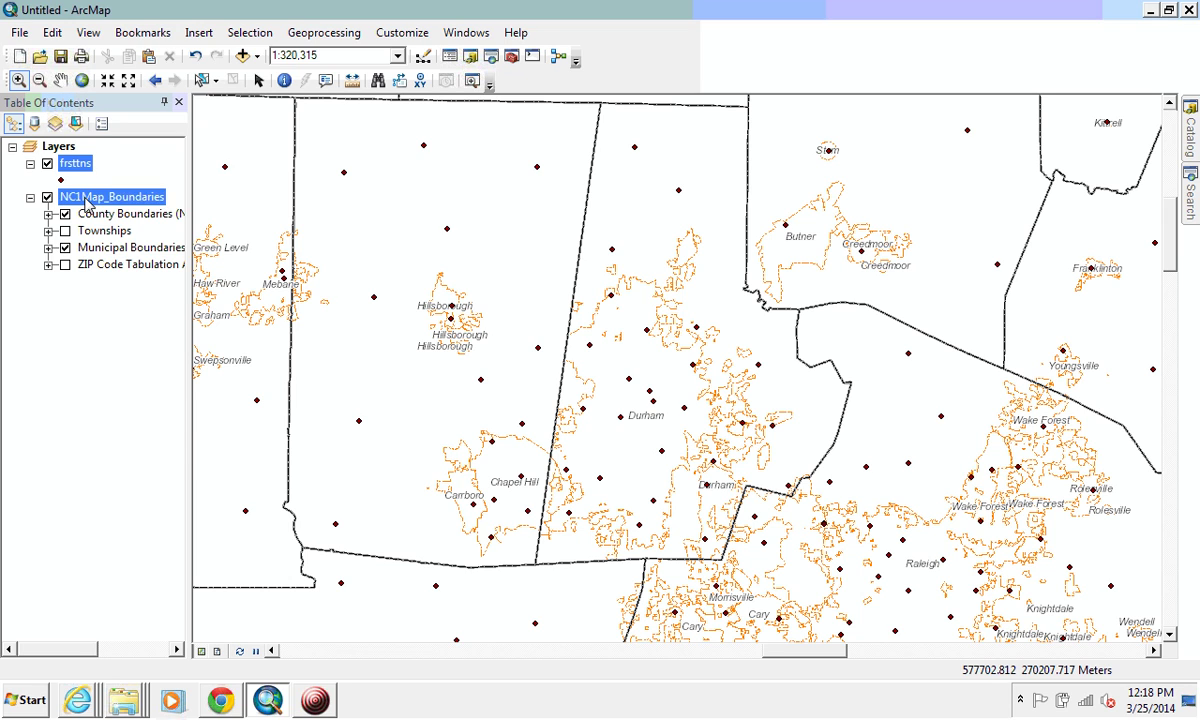
left_click(135, 452)
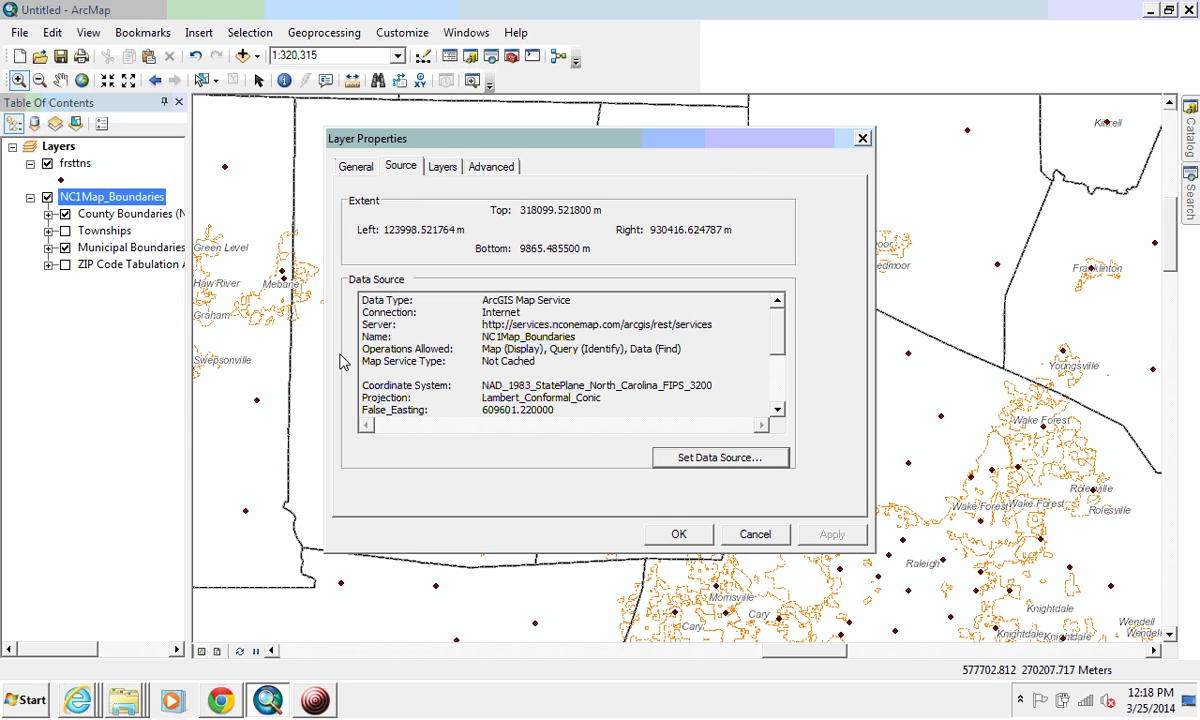
left_click(442, 167)
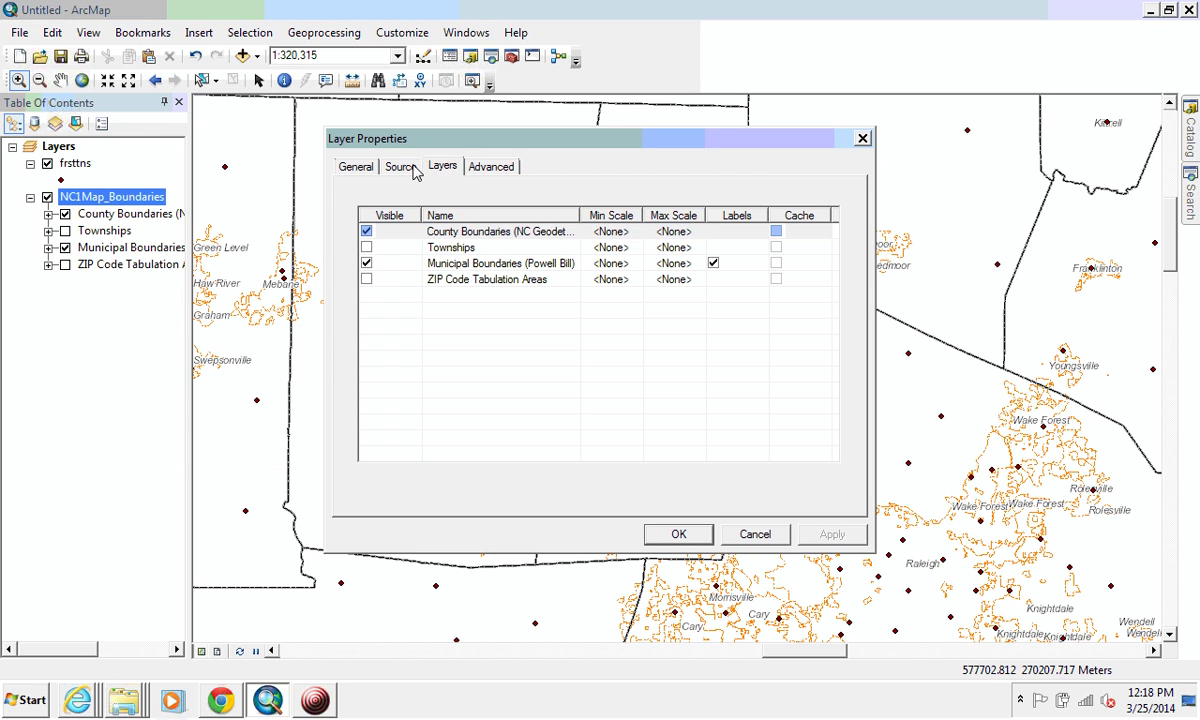
left_click(399, 166)
scroll(780, 365, "down", 2)
scroll(780, 363, "up", 2)
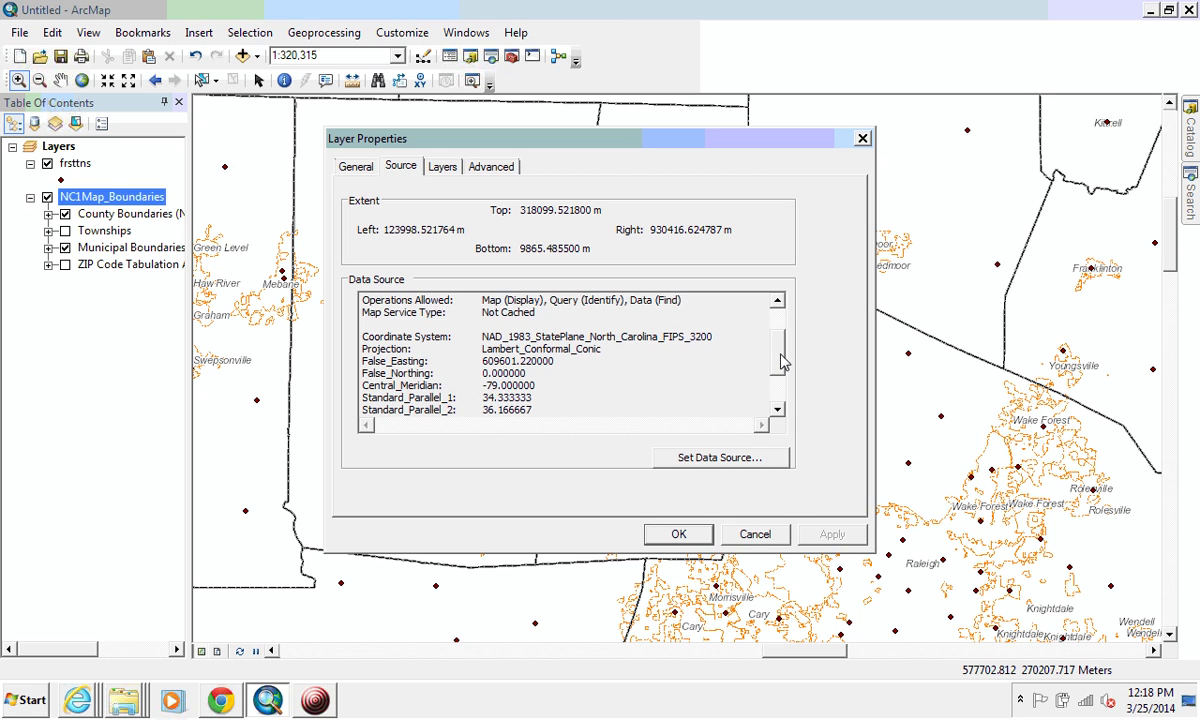
left_click(356, 166)
left_click(401, 166)
left_click(443, 167)
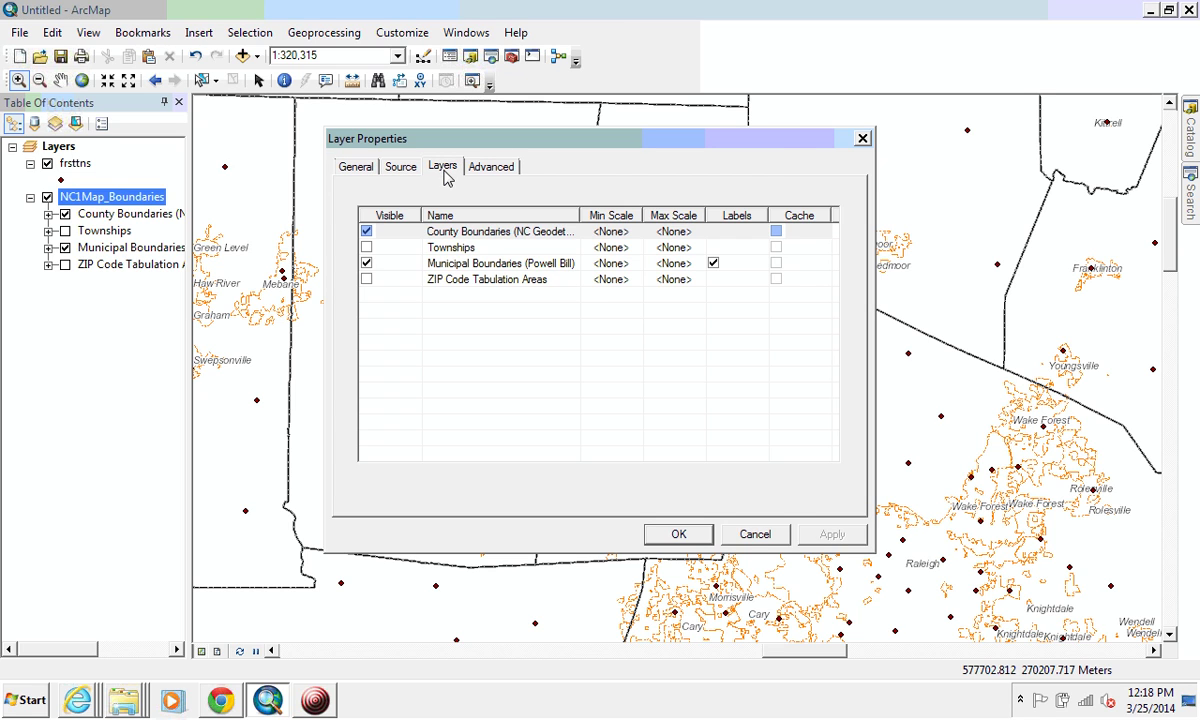
left_click(356, 167)
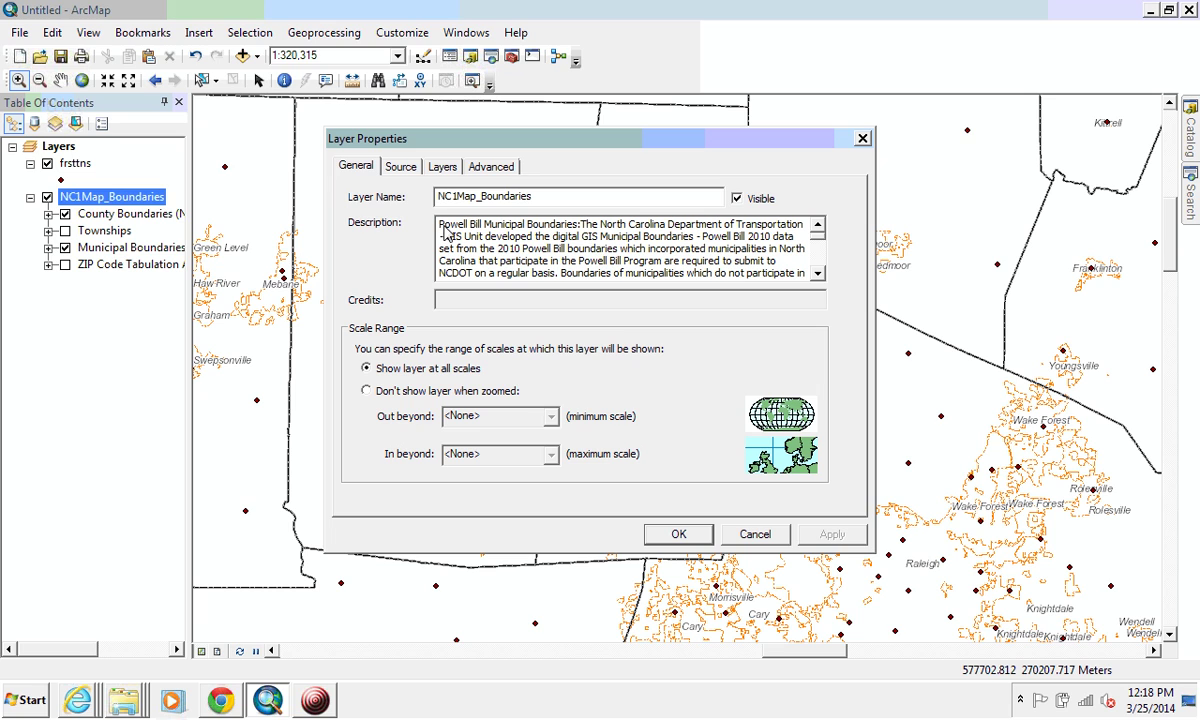
left_click(678, 533)
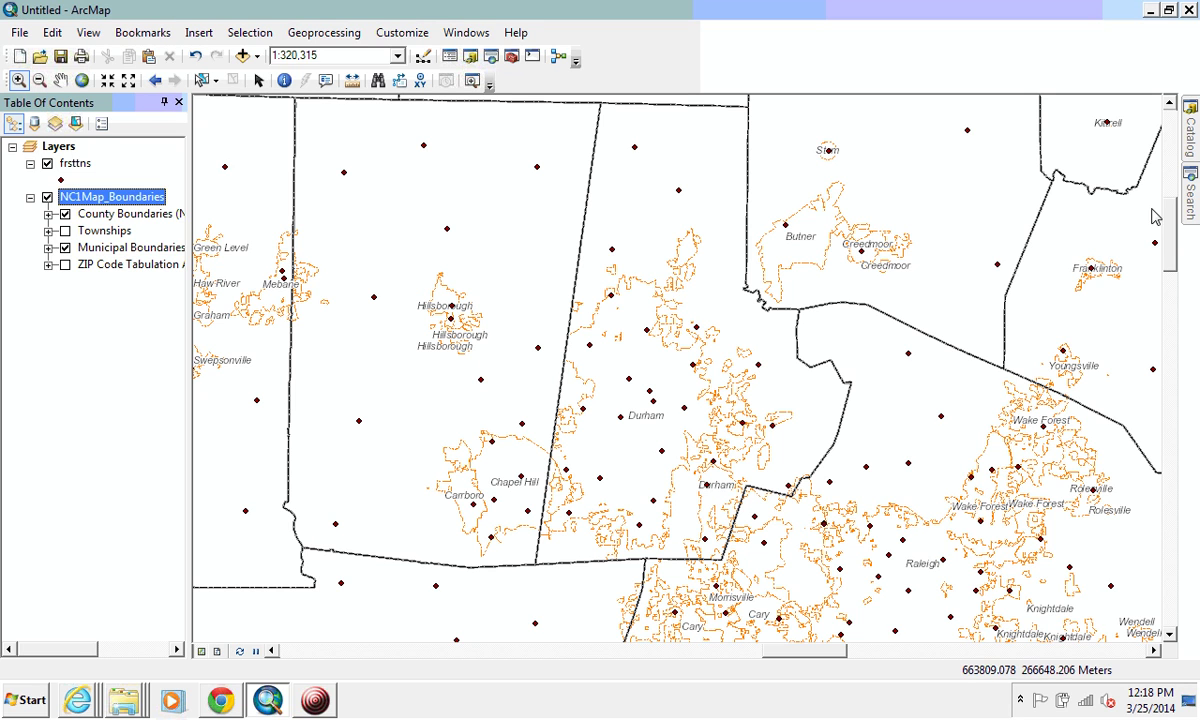
- Open the Imagery folder of the NC OneMap server and add Orthoimagery_Latest to the map for the central Durham area
left_click(1192, 140)
mouse_move(1168, 300)
left_mouse_down()
mouse_move(1170, 503)
mouse_move(1160, 286)
left_mouse_up()
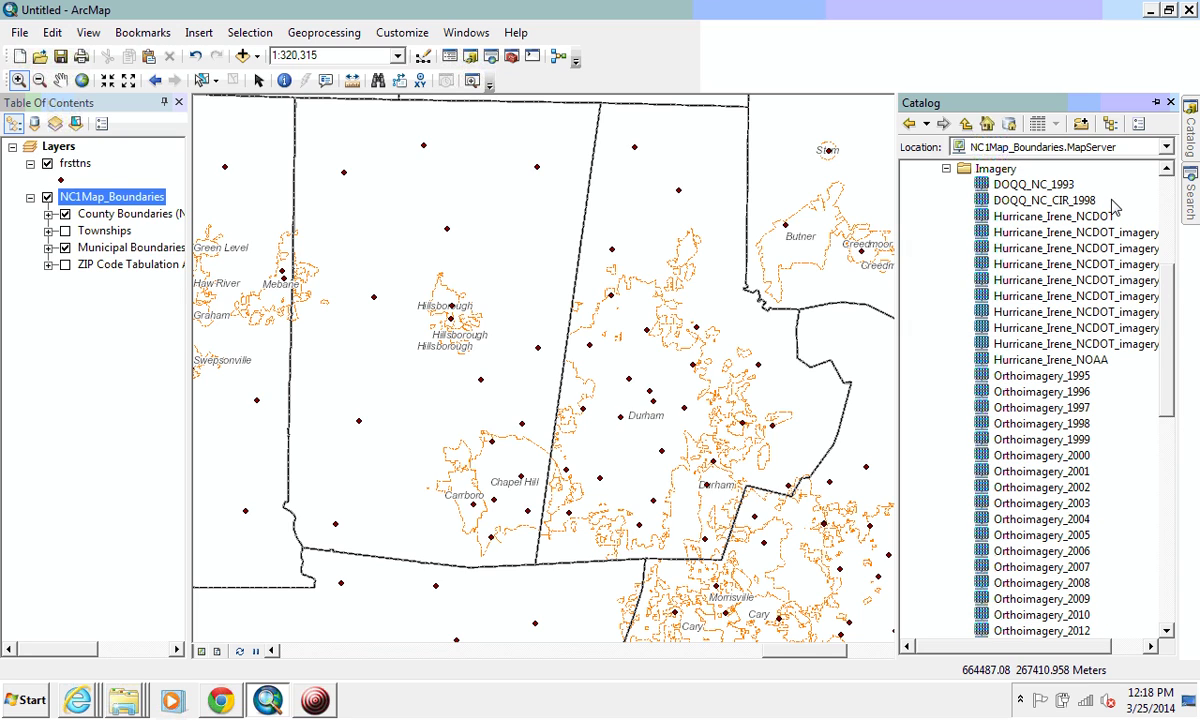
scroll(1090, 285, "down", 5)
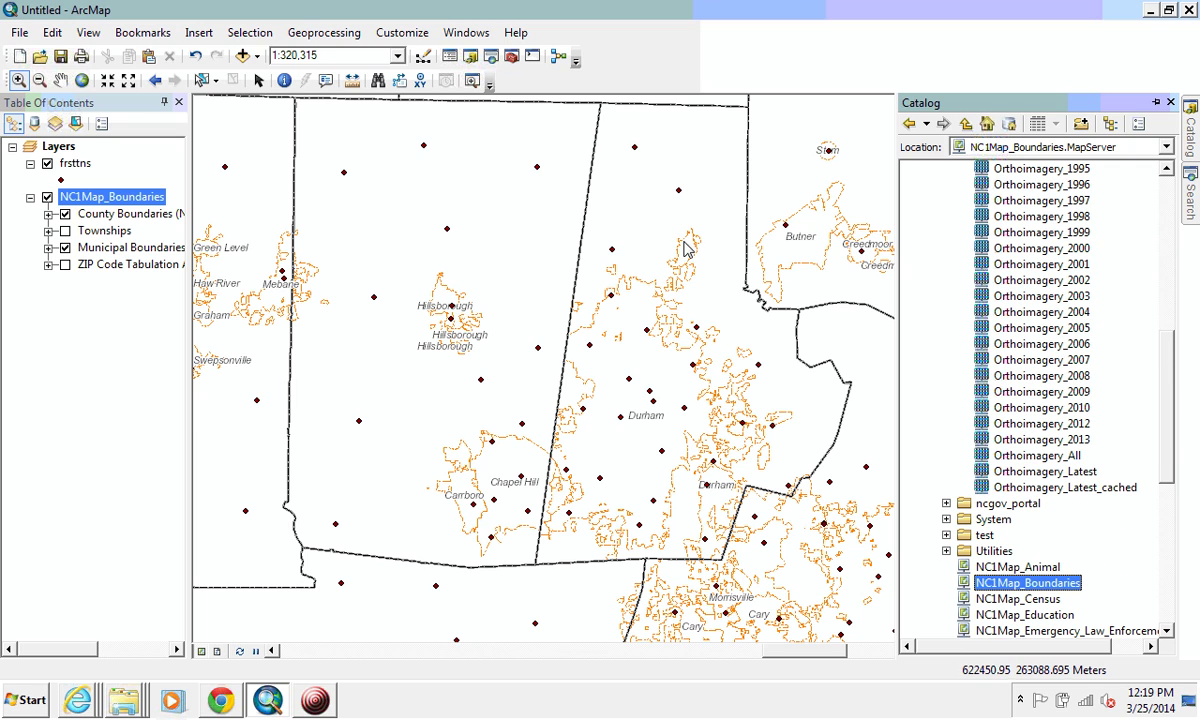
left_click_drag(603, 322, 743, 485)
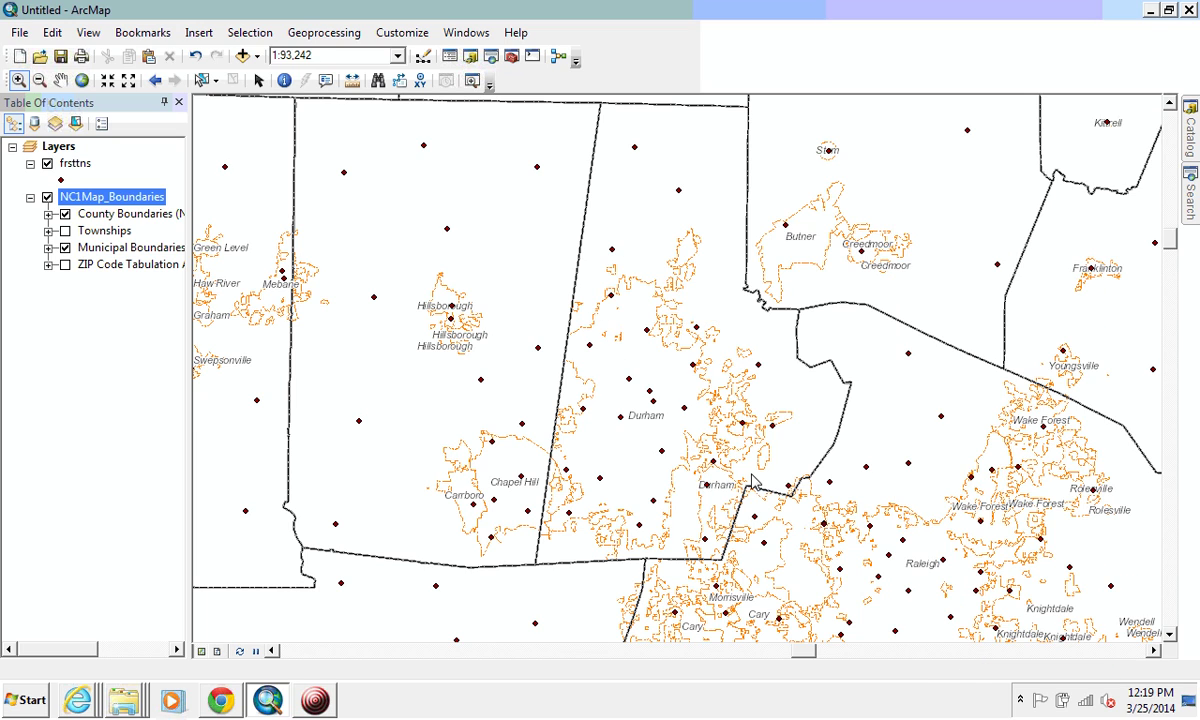
left_click_drag(477, 263, 745, 493)
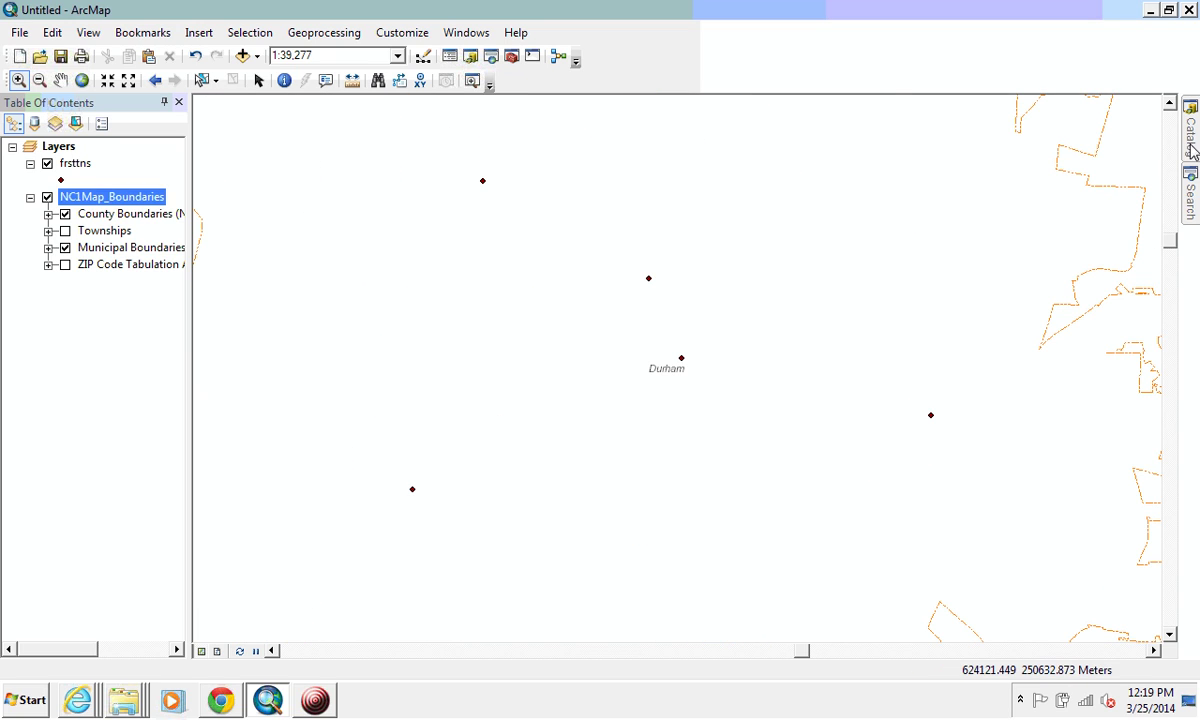
mouse_move(1190, 130)
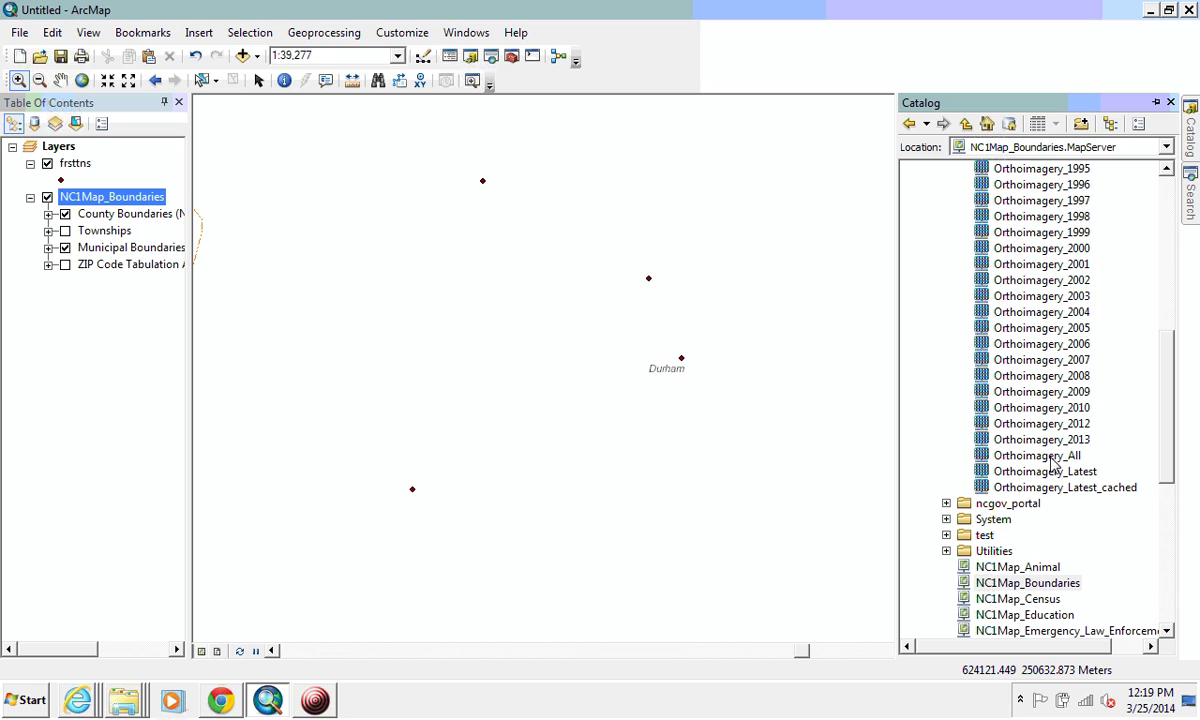
left_click_drag(1045, 471, 110, 364)
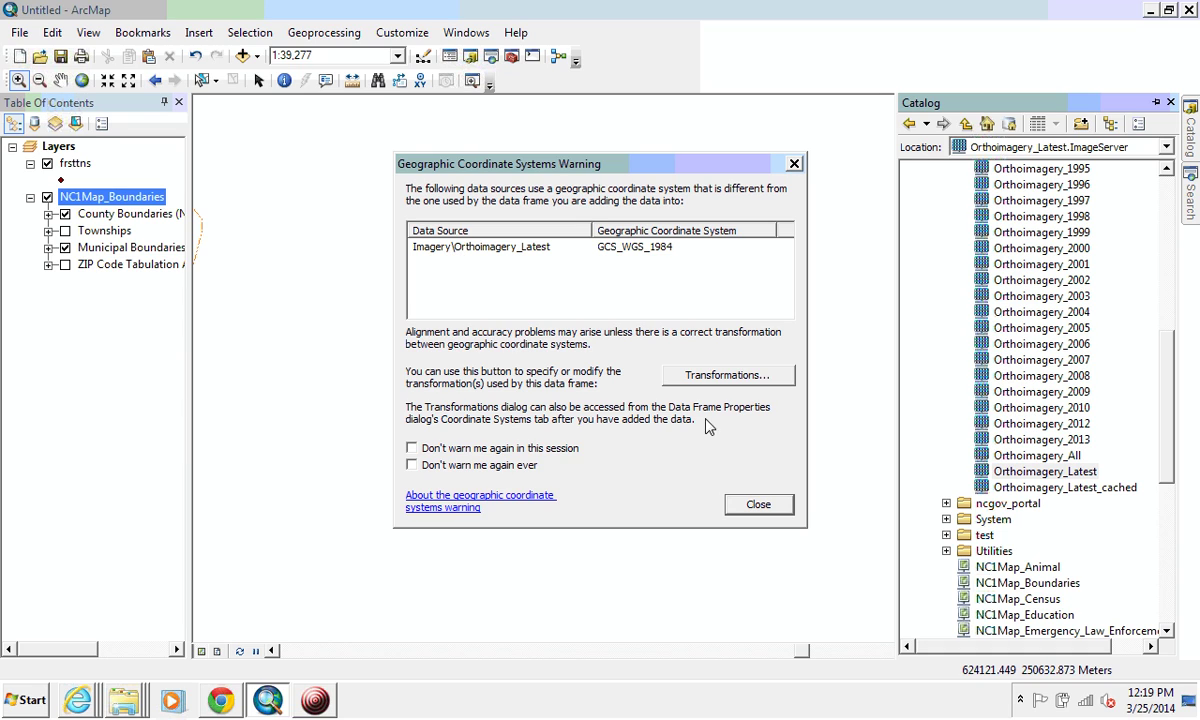
left_click(750, 504)
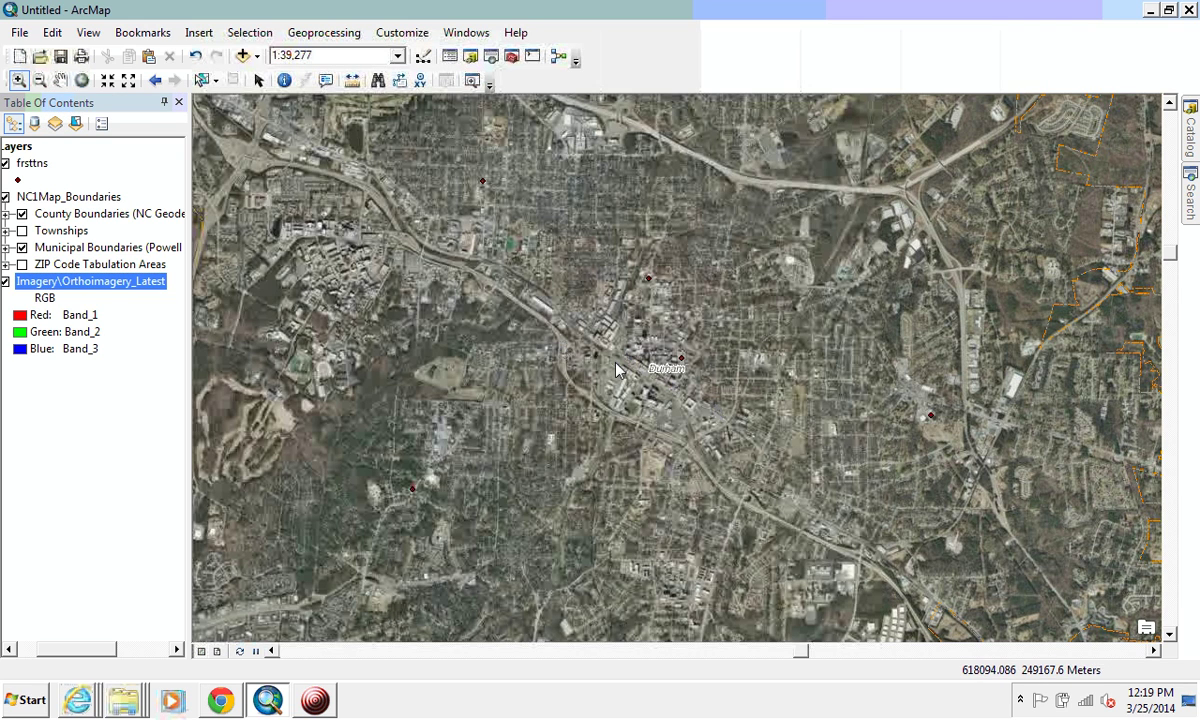
- Change the frsttns fire station marker symbol to bright red with a size of 7
left_click(17, 179)
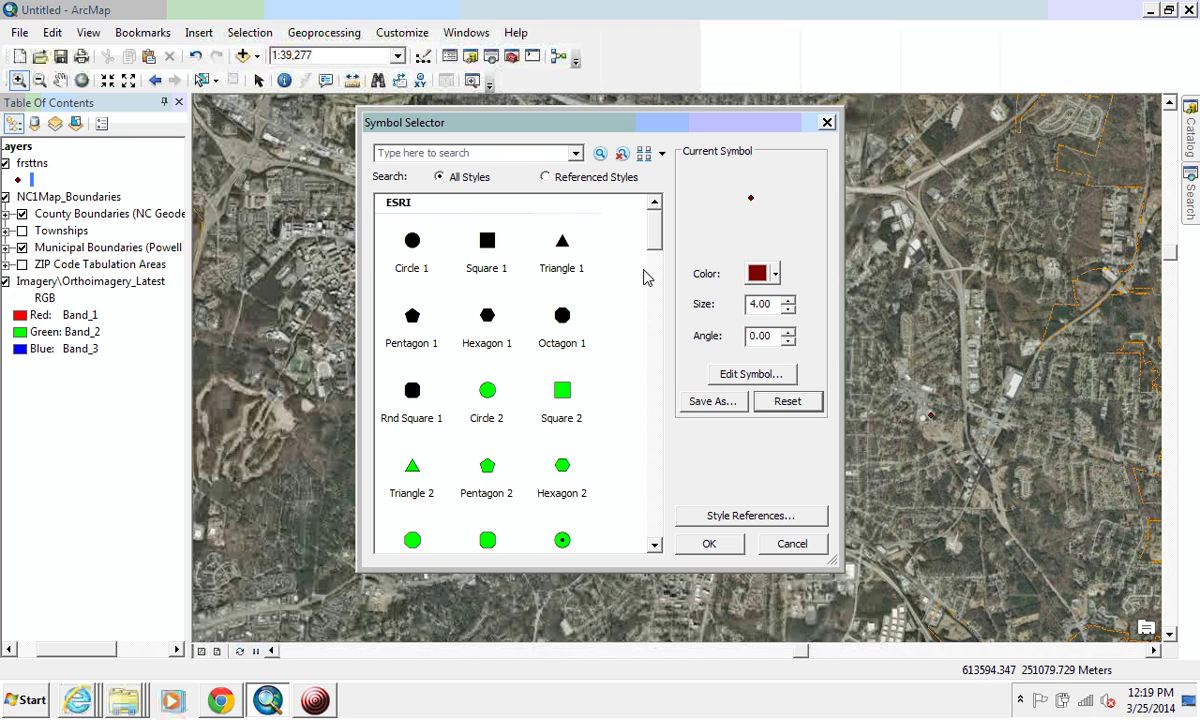
left_click(775, 273)
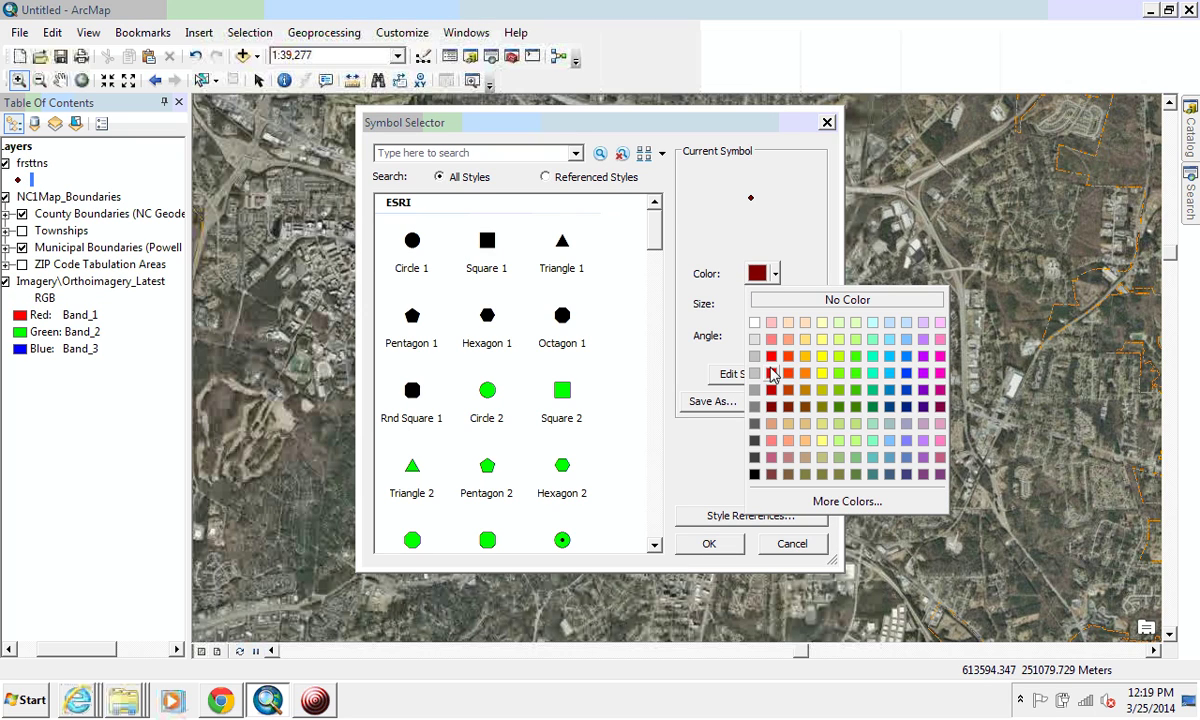
left_click(771, 356)
left_click(788, 301)
left_click(788, 301)
left_click(788, 301)
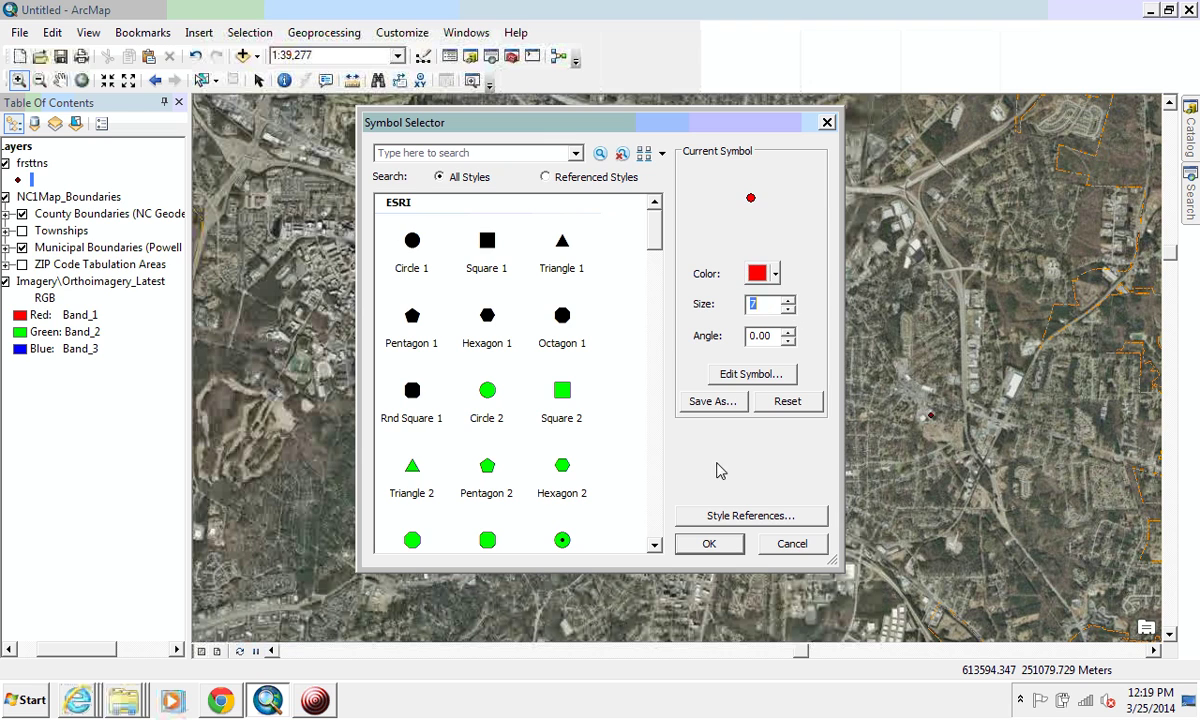
left_click(708, 543)
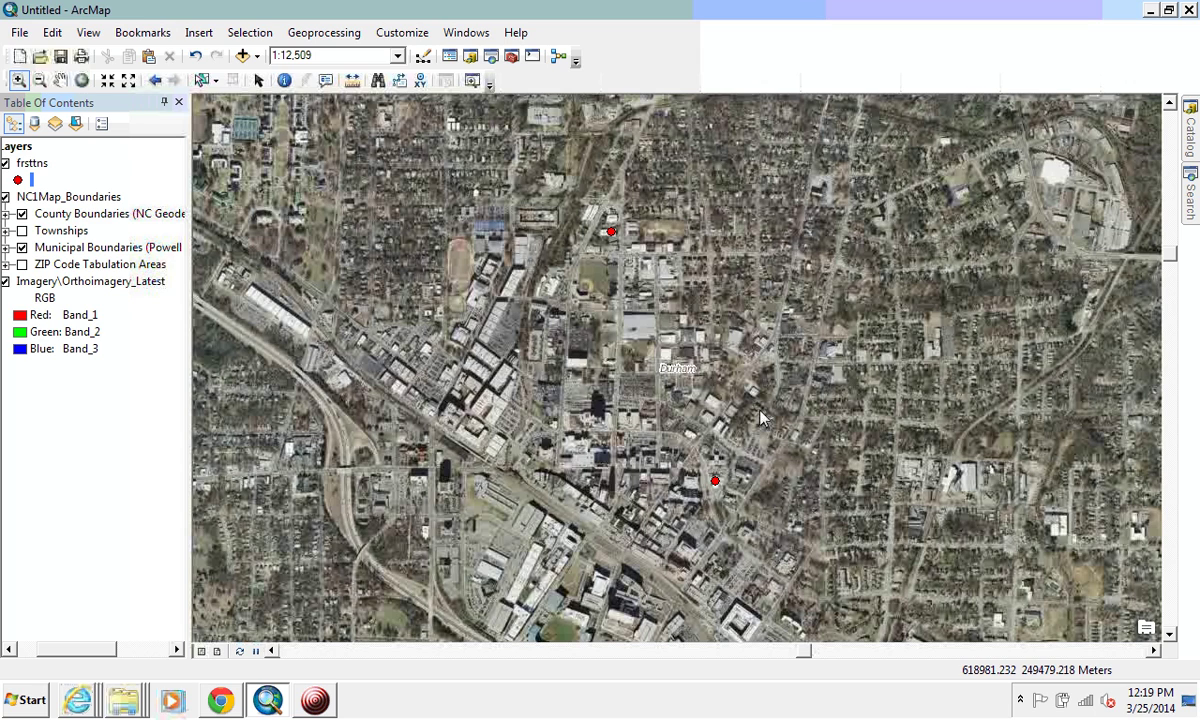
- Collapse the Imagery folder in the Catalog, then collapse and re-expand the services.nconemap.com connection to review its folders and map services
left_click(1190, 130)
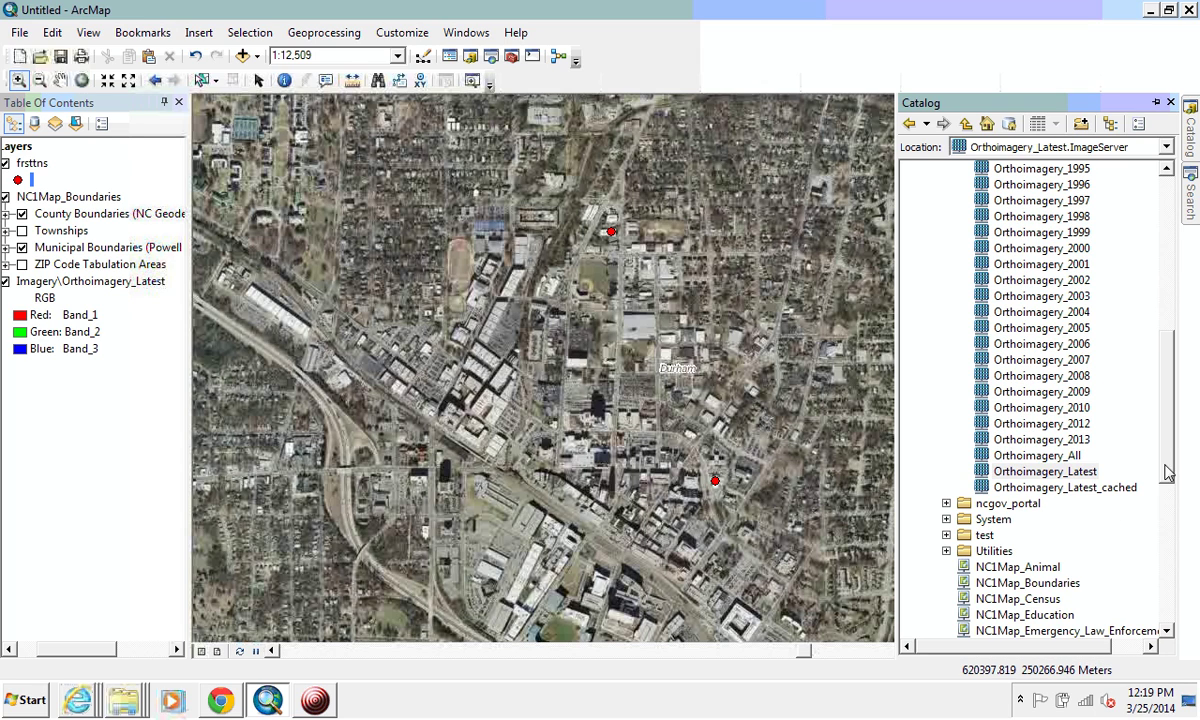
left_click_drag(1168, 473, 1150, 330)
left_click(946, 312)
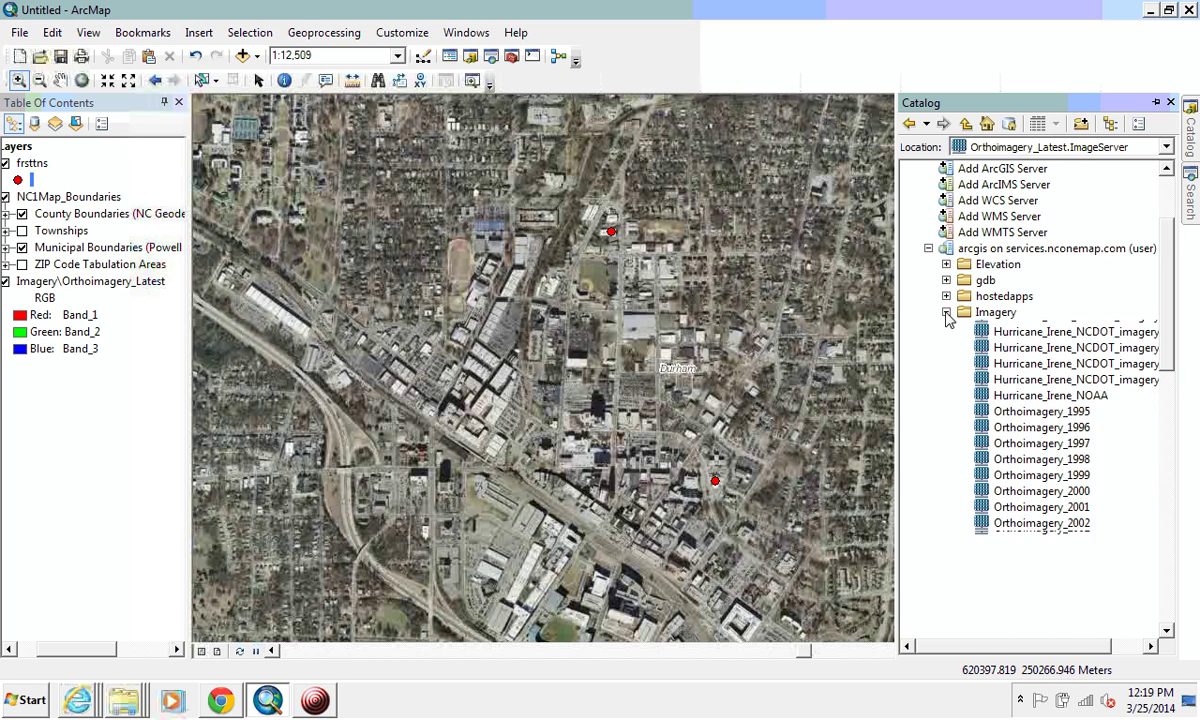
left_click(928, 248)
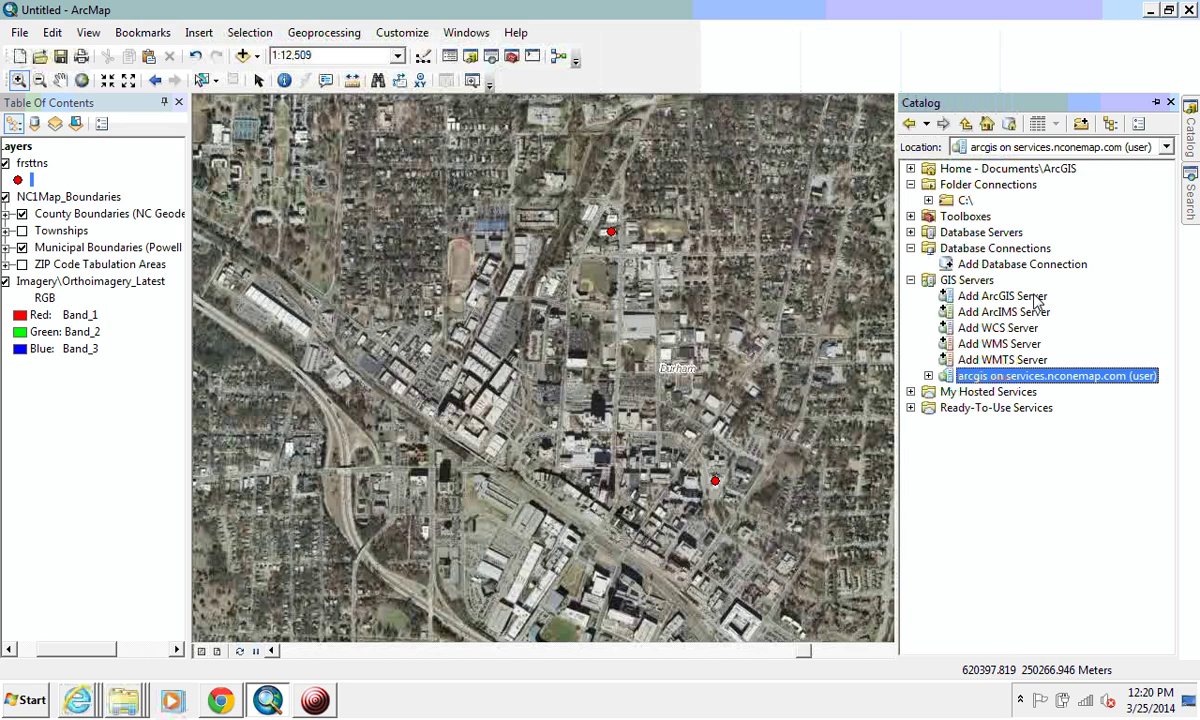
left_click(929, 376)
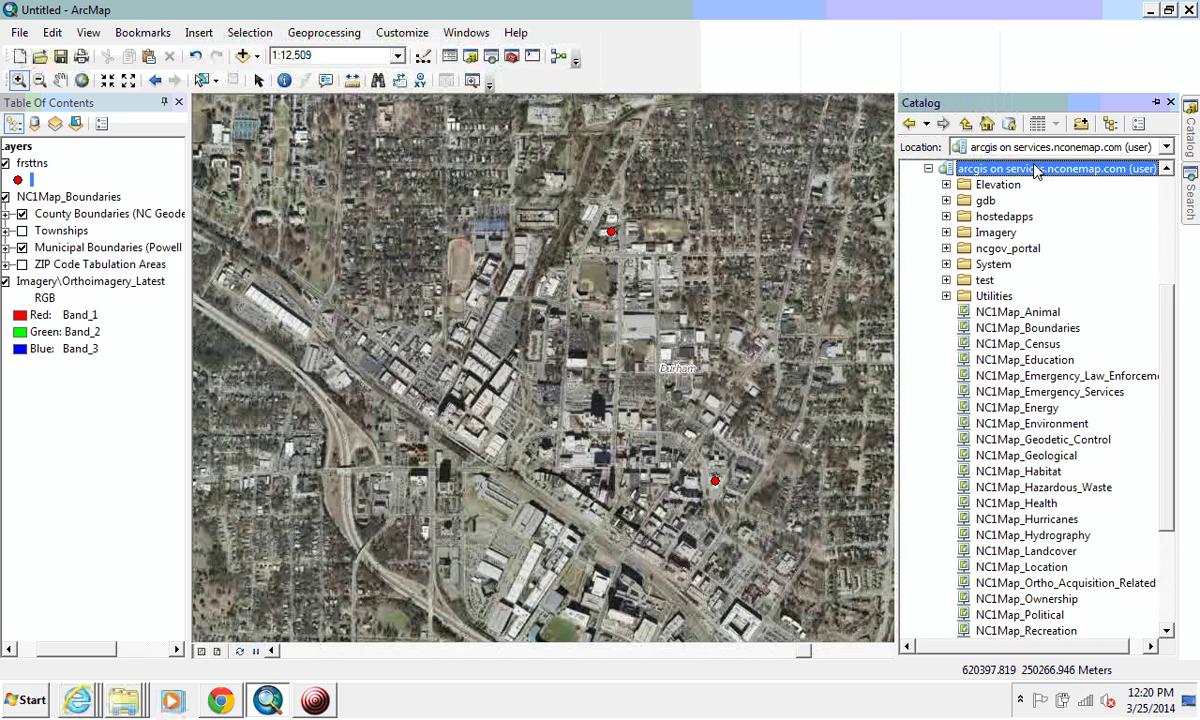
- Check the server URL in the services.nconemap.com connection properties and close them without changes
scroll(1087, 325, "up", 4)
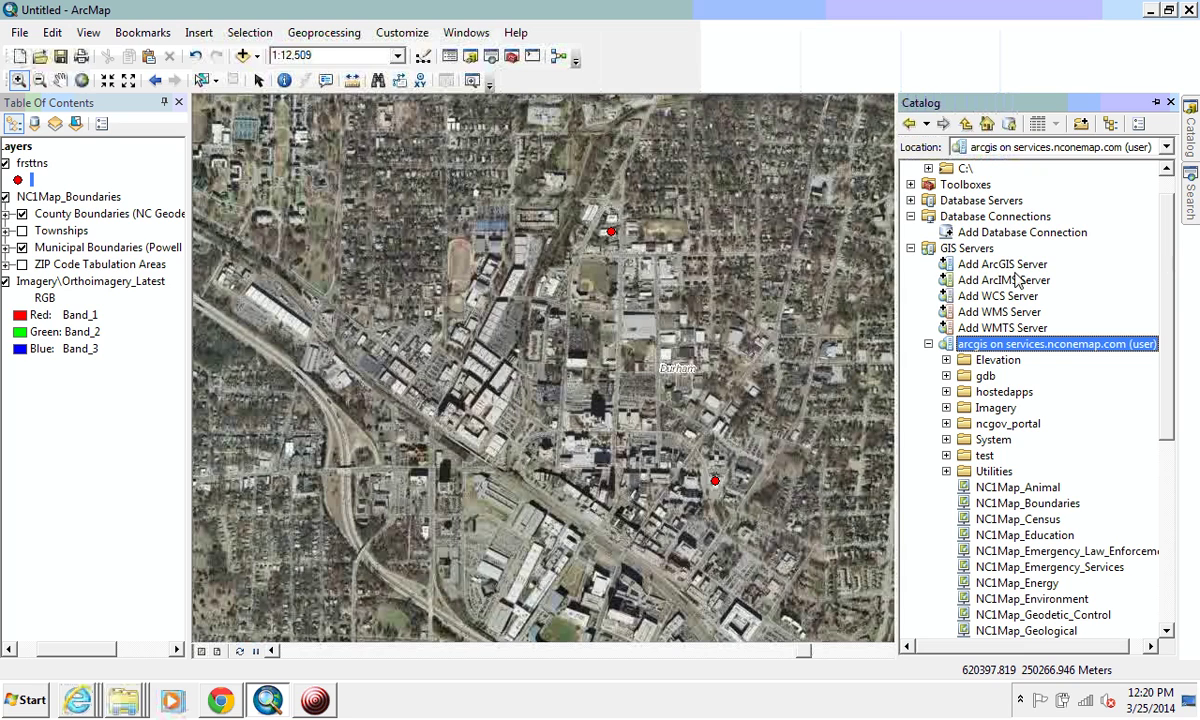
right_click(1010, 344)
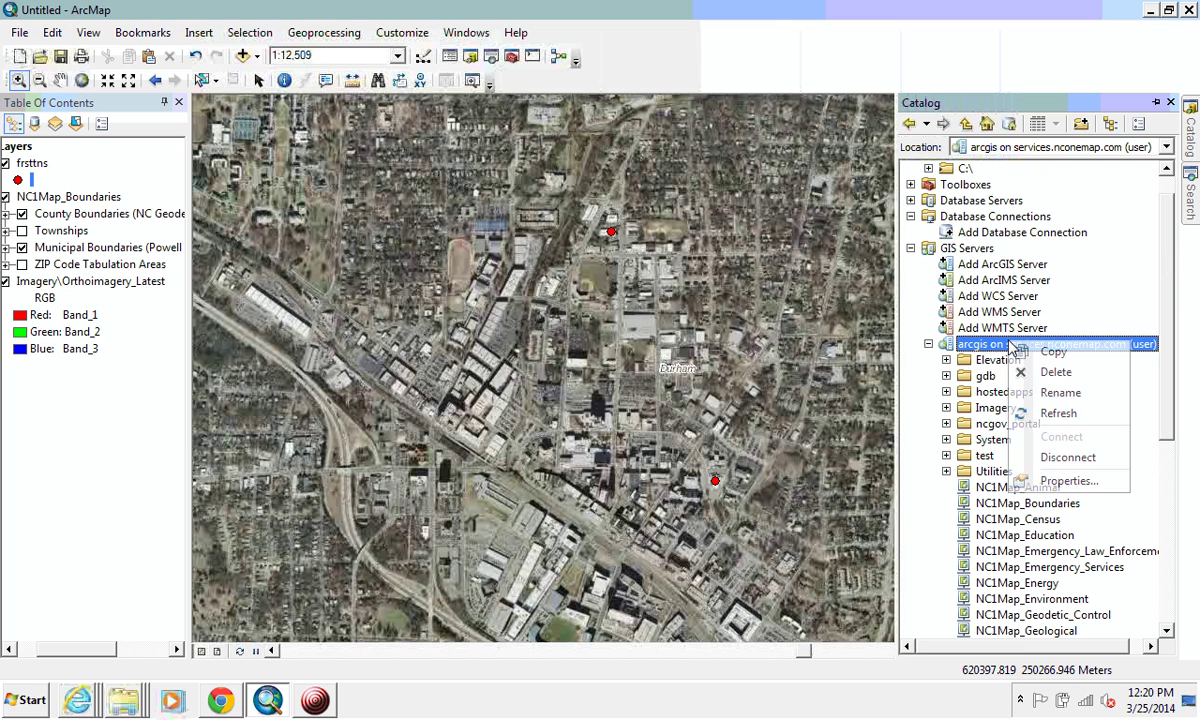
left_click(1066, 482)
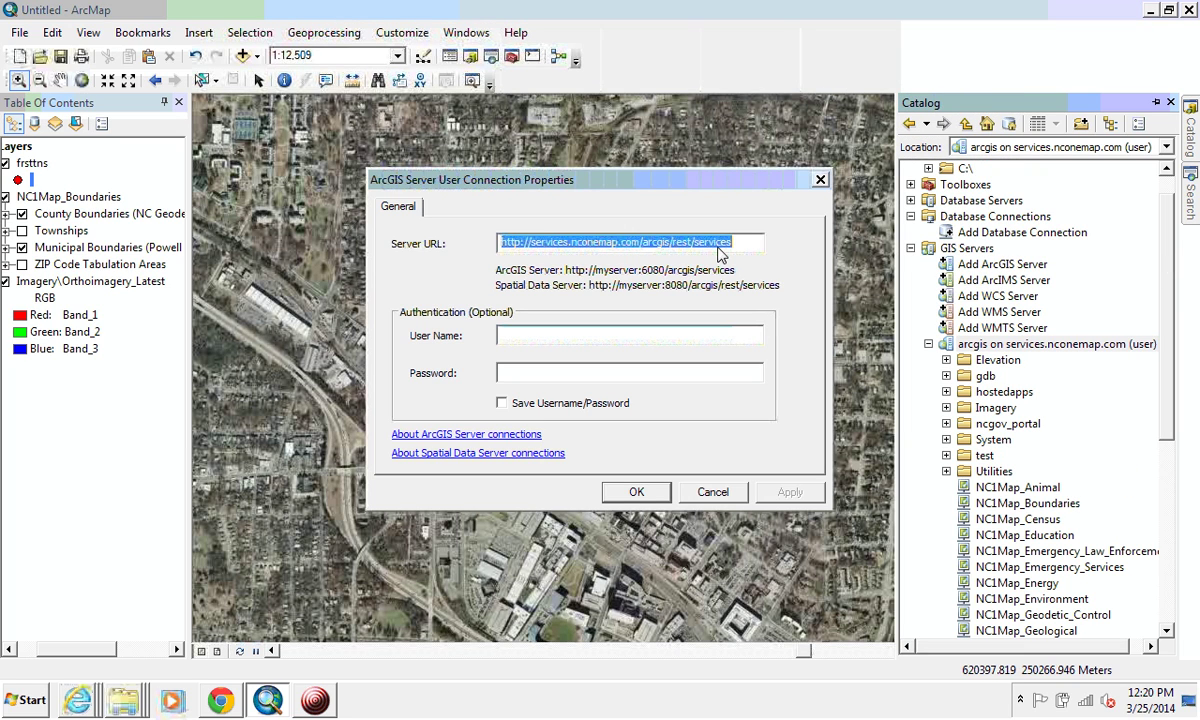
left_click(712, 491)
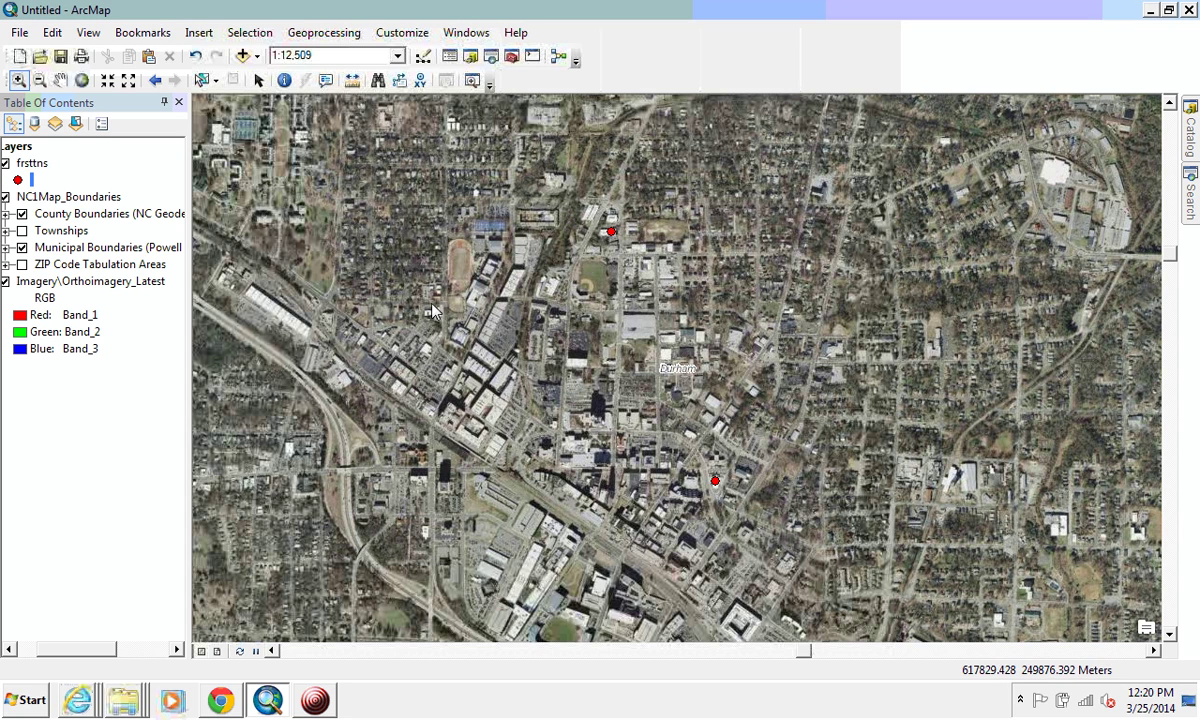